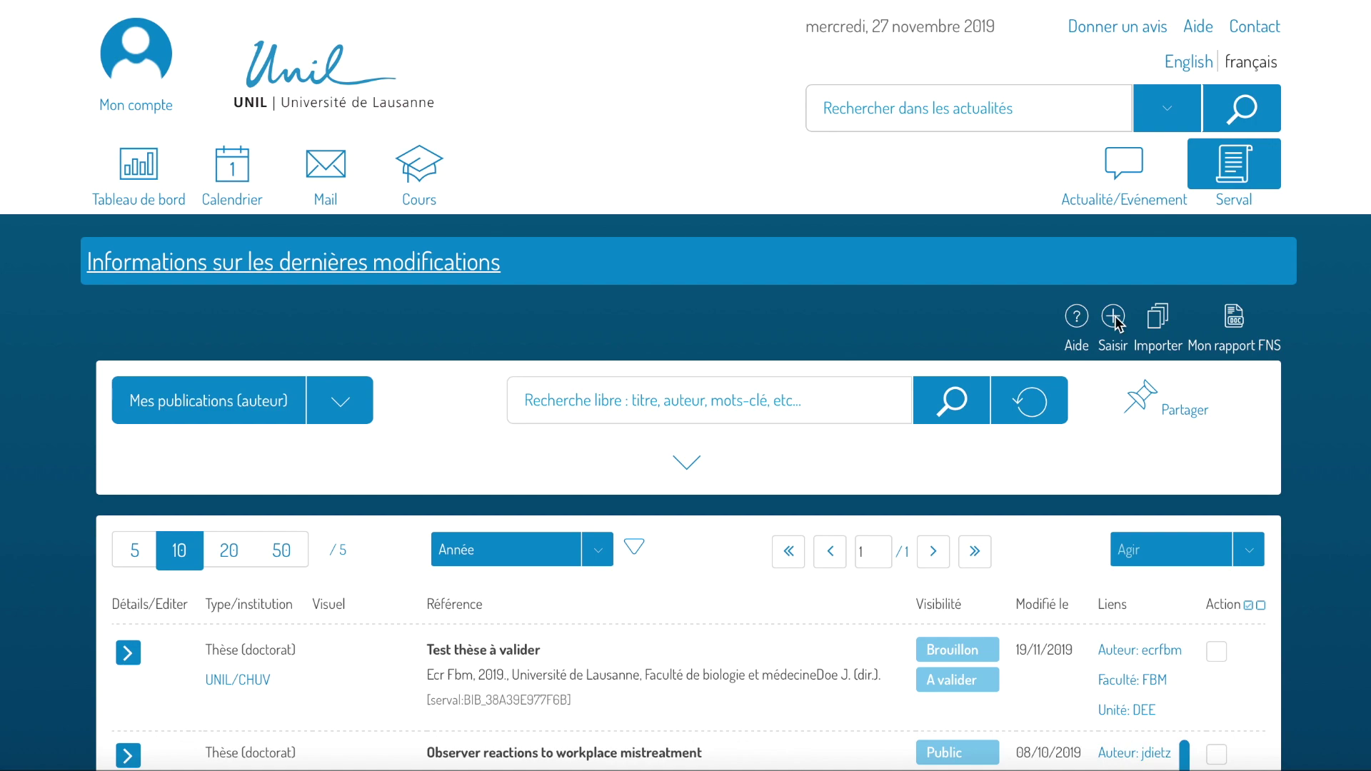
# Start a new manual publication entry, declaring that it has no DOI or PMID
pyautogui.click(1115, 320)
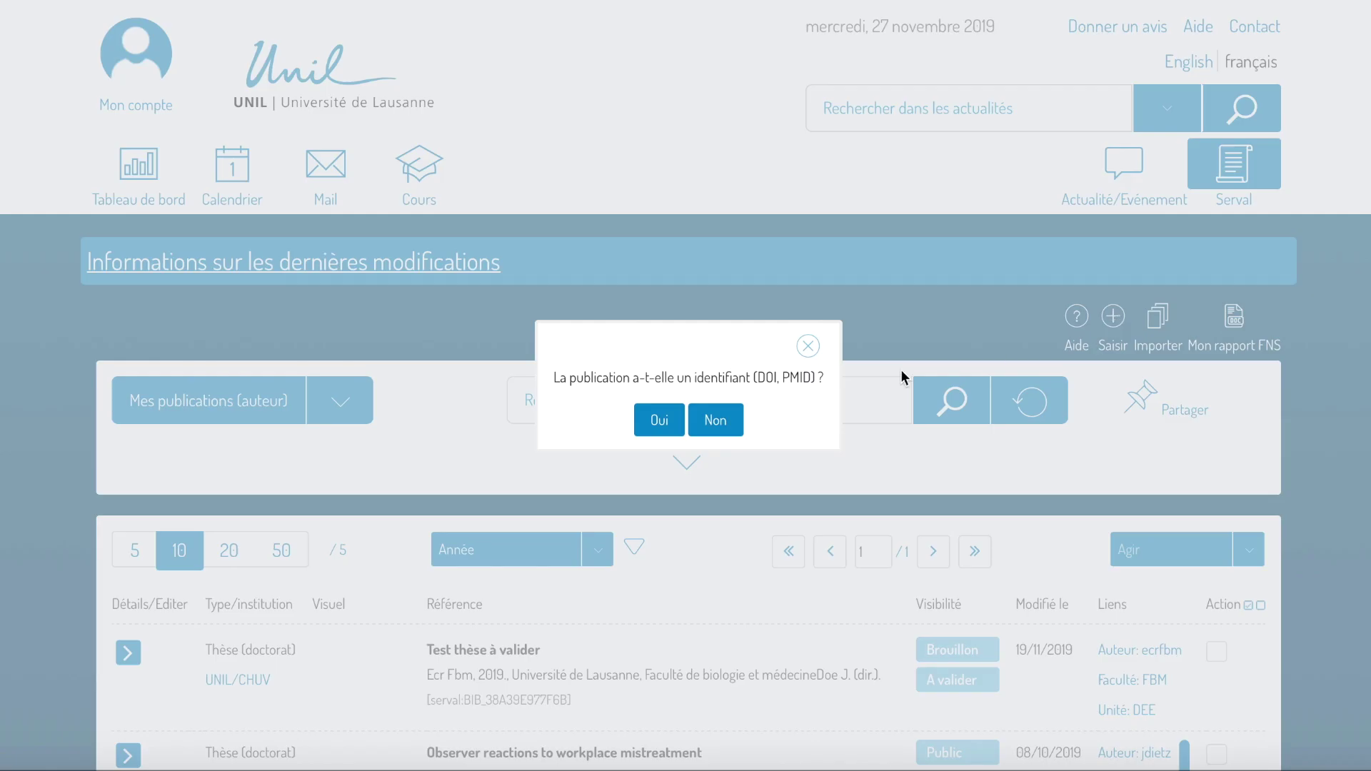
pyautogui.click(727, 432)
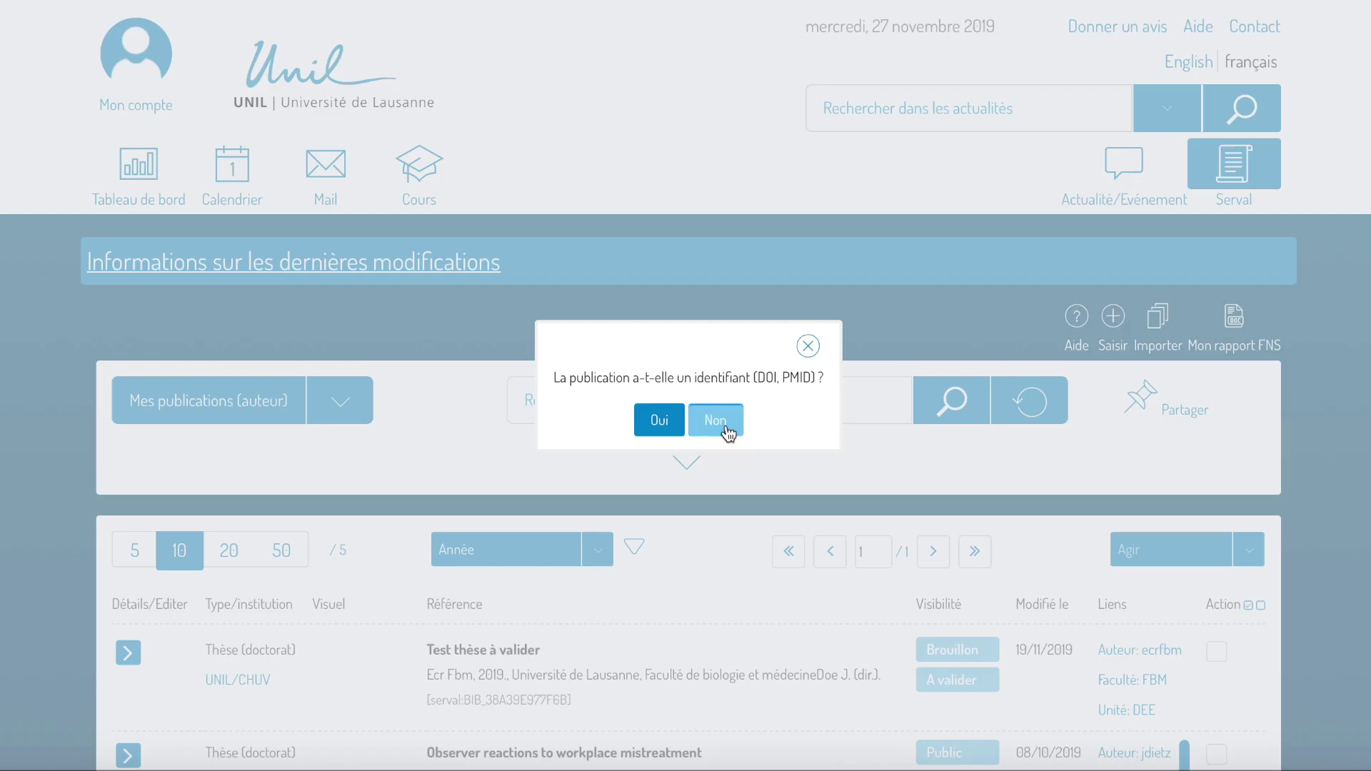
pyautogui.moveTo(189, 299); pyautogui.dragTo(590, 327)
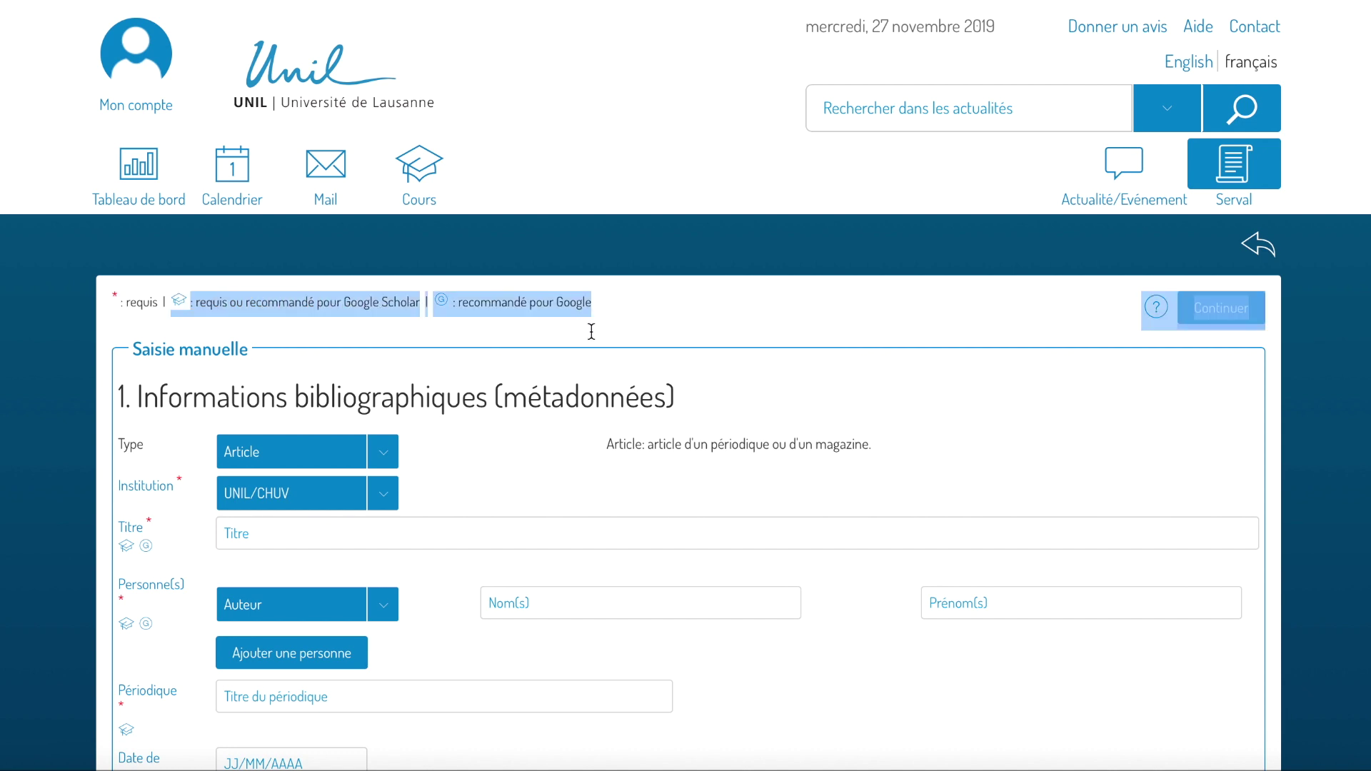
pyautogui.click(738, 330)
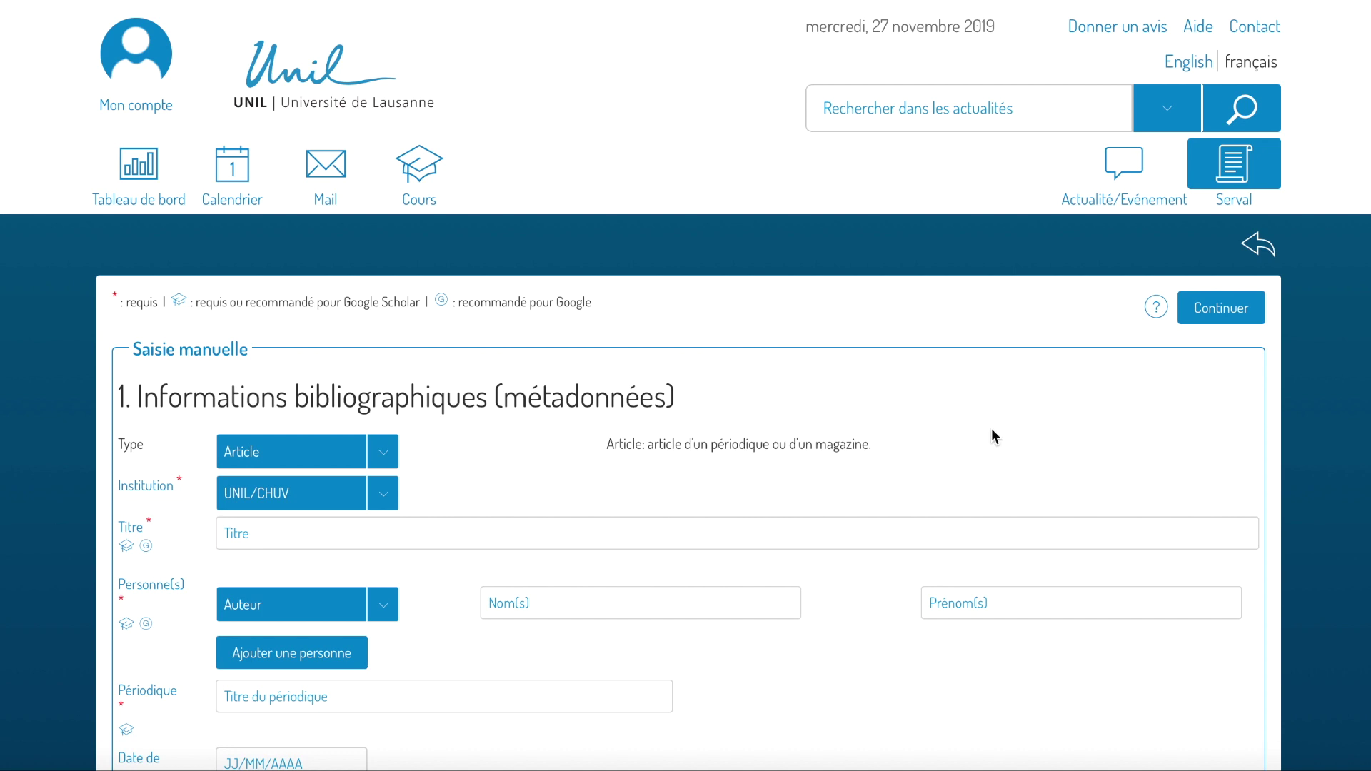
# Scroll through the sections of the blank article entry form
pyautogui.scroll(-2, 991, 428)
pyautogui.scroll(-2, 991, 428)
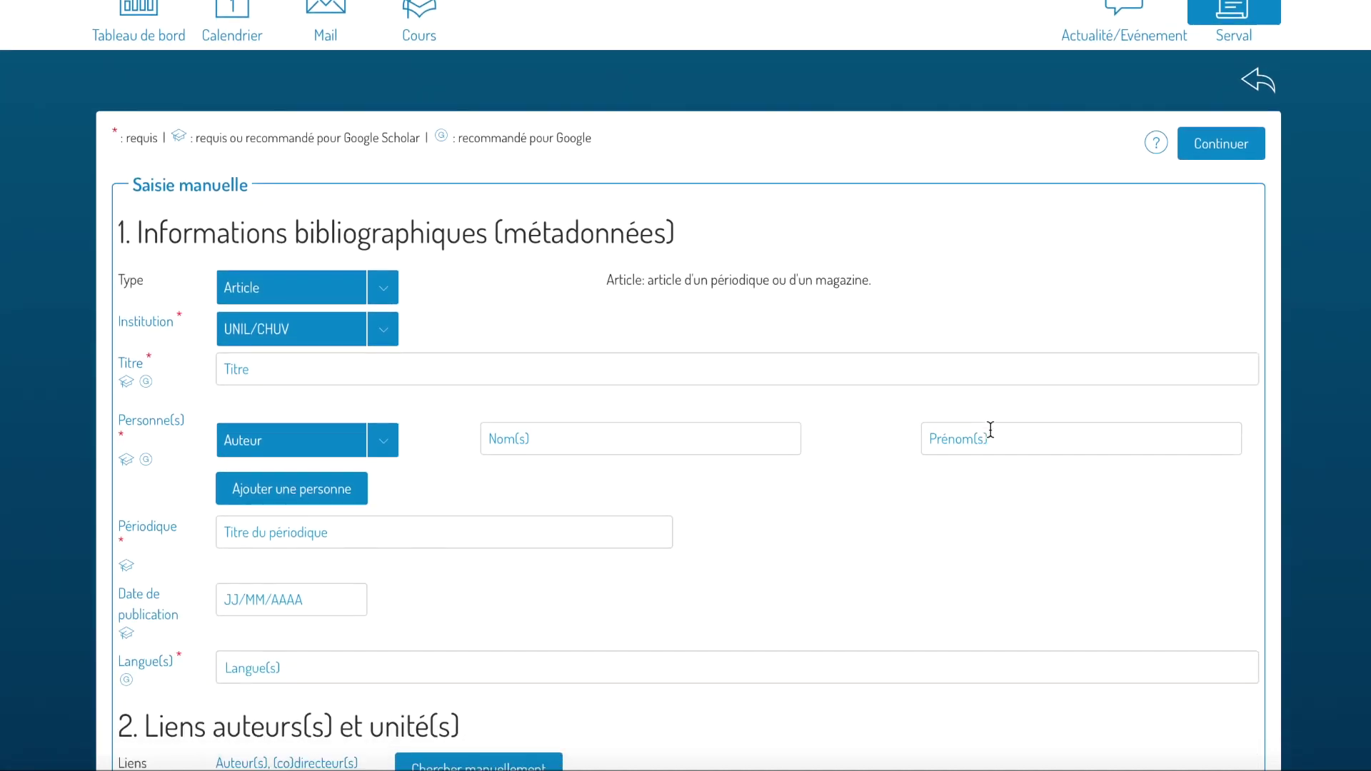
pyautogui.moveTo(284, 191); pyautogui.dragTo(482, 191)
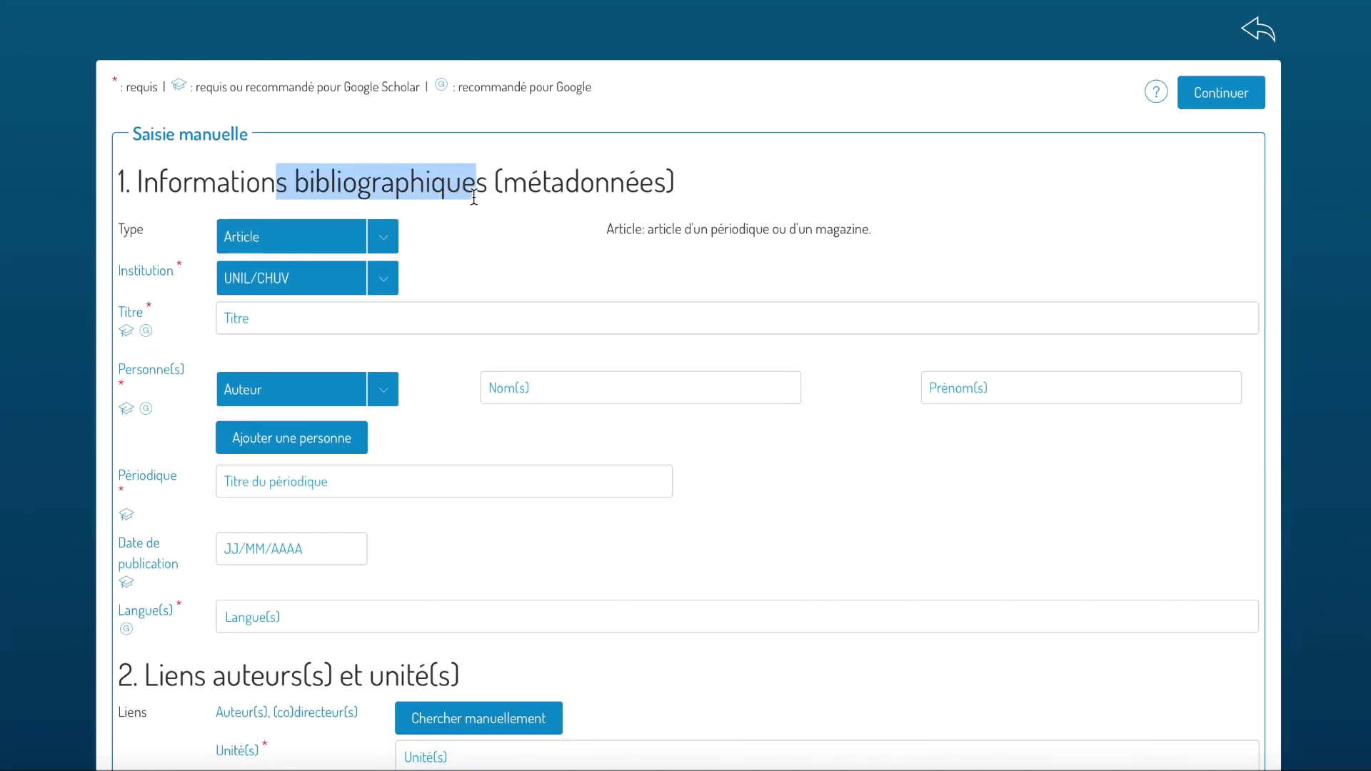
pyautogui.scroll(-5, 495, 293)
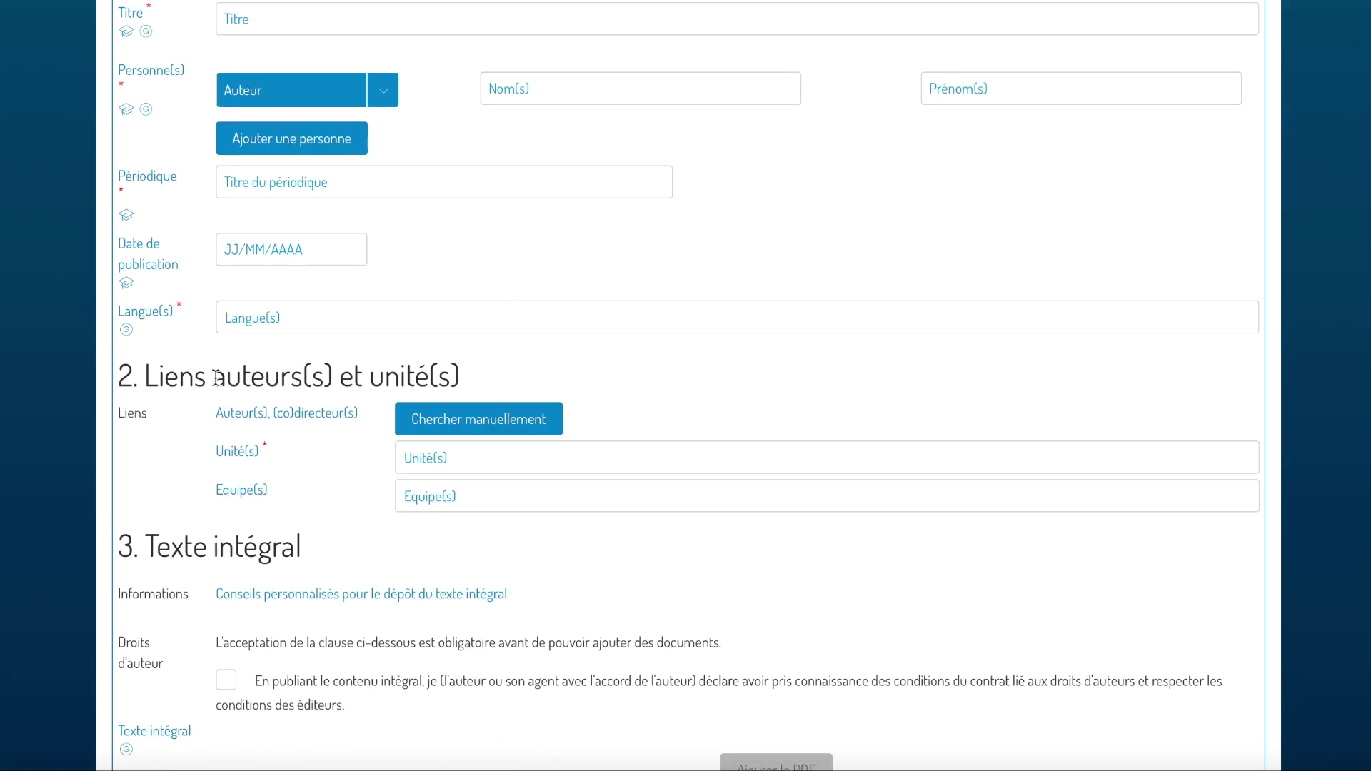
pyautogui.moveTo(212, 376); pyautogui.dragTo(399, 375)
pyautogui.scroll(-2, 427, 453)
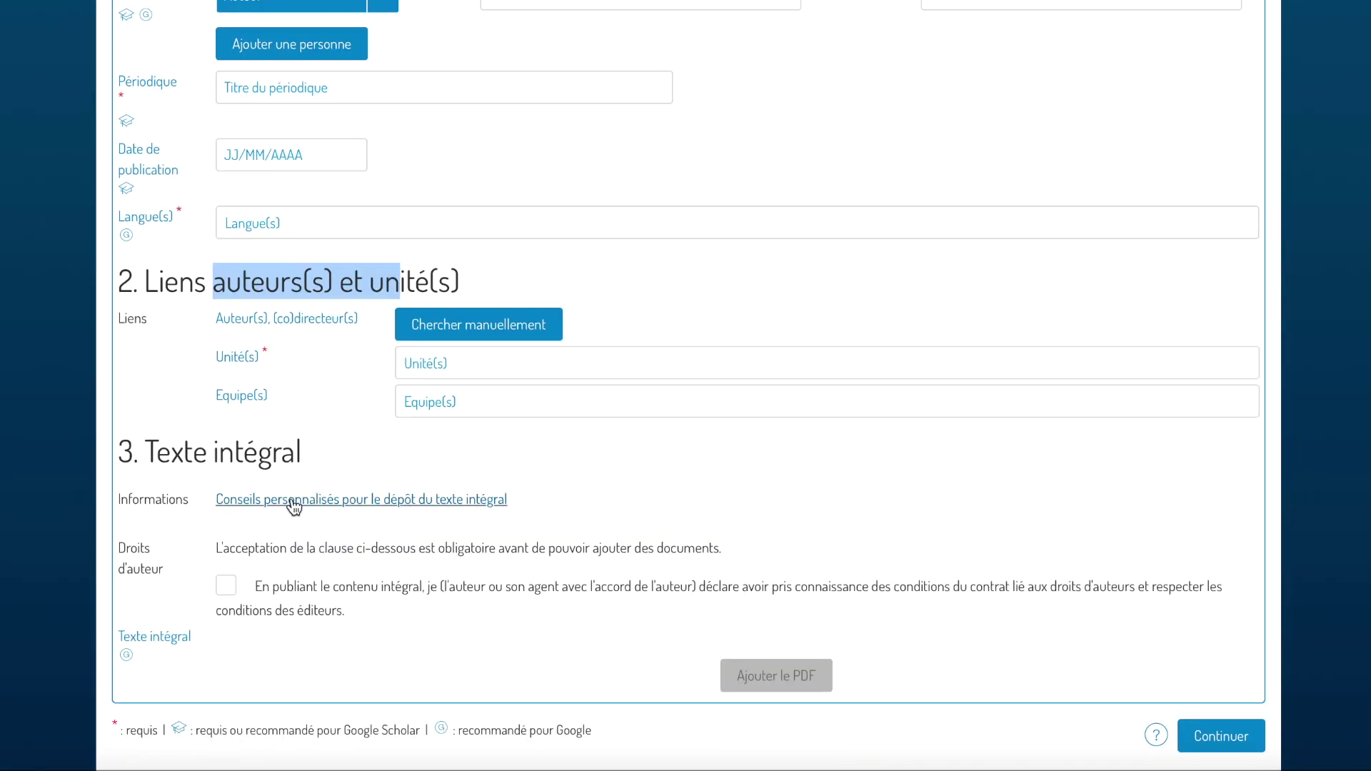
pyautogui.moveTo(171, 451); pyautogui.dragTo(257, 451)
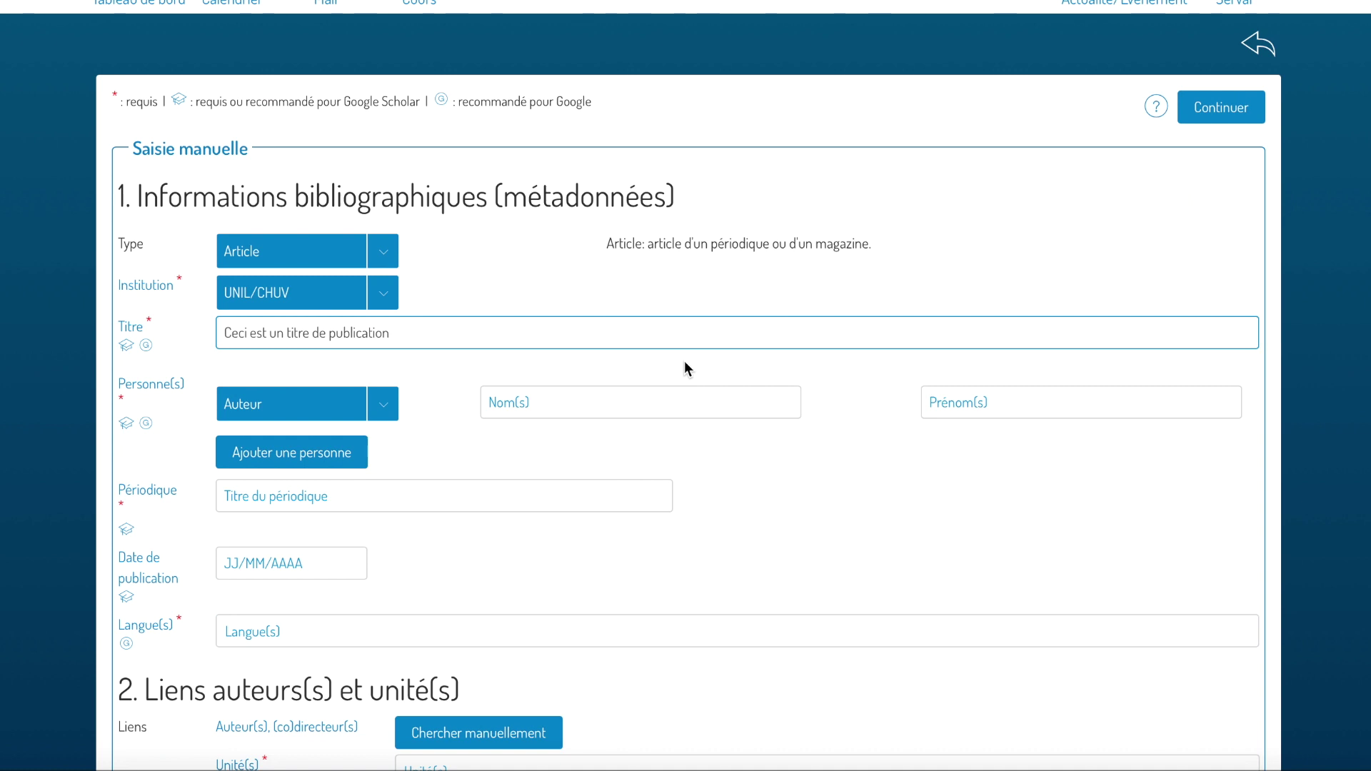
# Enter the first author as surname Crespo-Quesada, first name Micaela
pyautogui.scroll(-2, 745, 374)
pyautogui.click(506, 303)
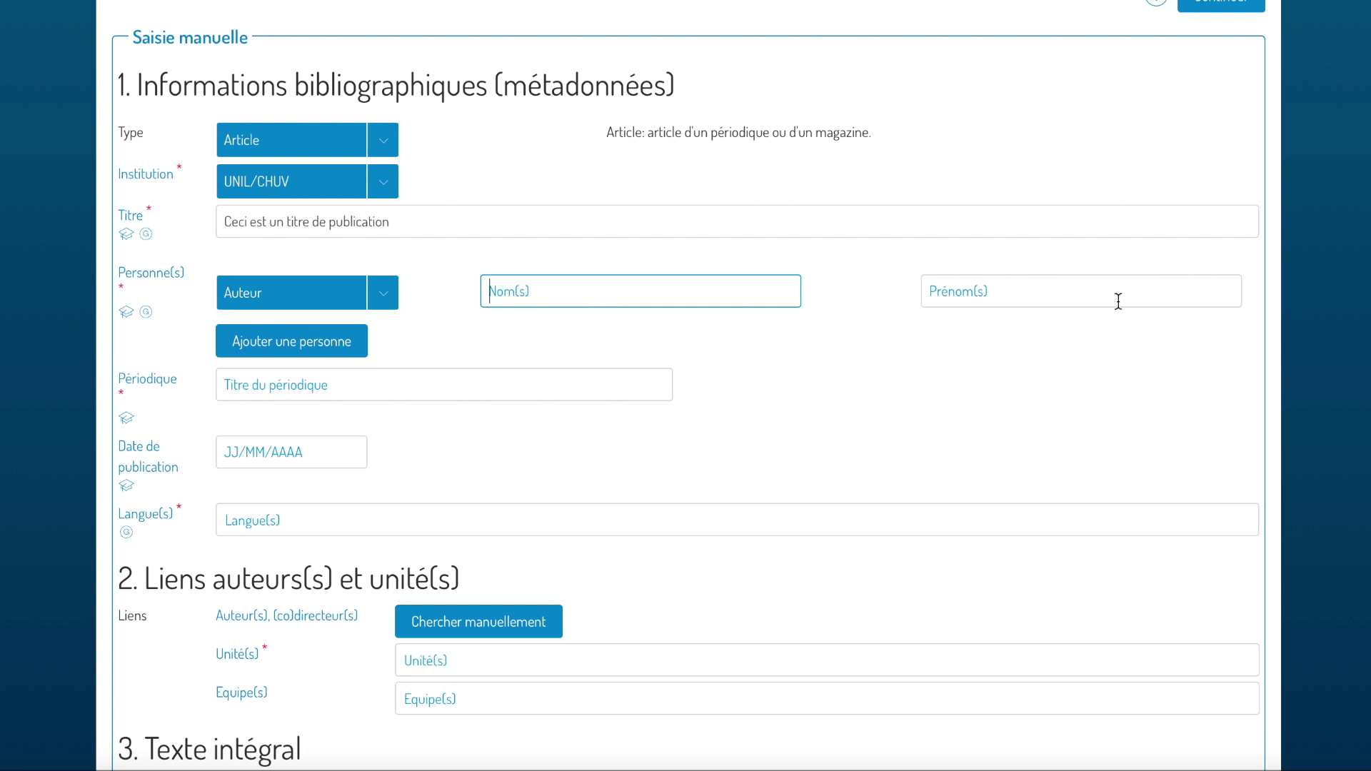
pyautogui.write('Crespo-Quesada')
pyautogui.press('Tab')
pyautogui.write('Micaela')
pyautogui.press('Tab')
pyautogui.click(957, 372)
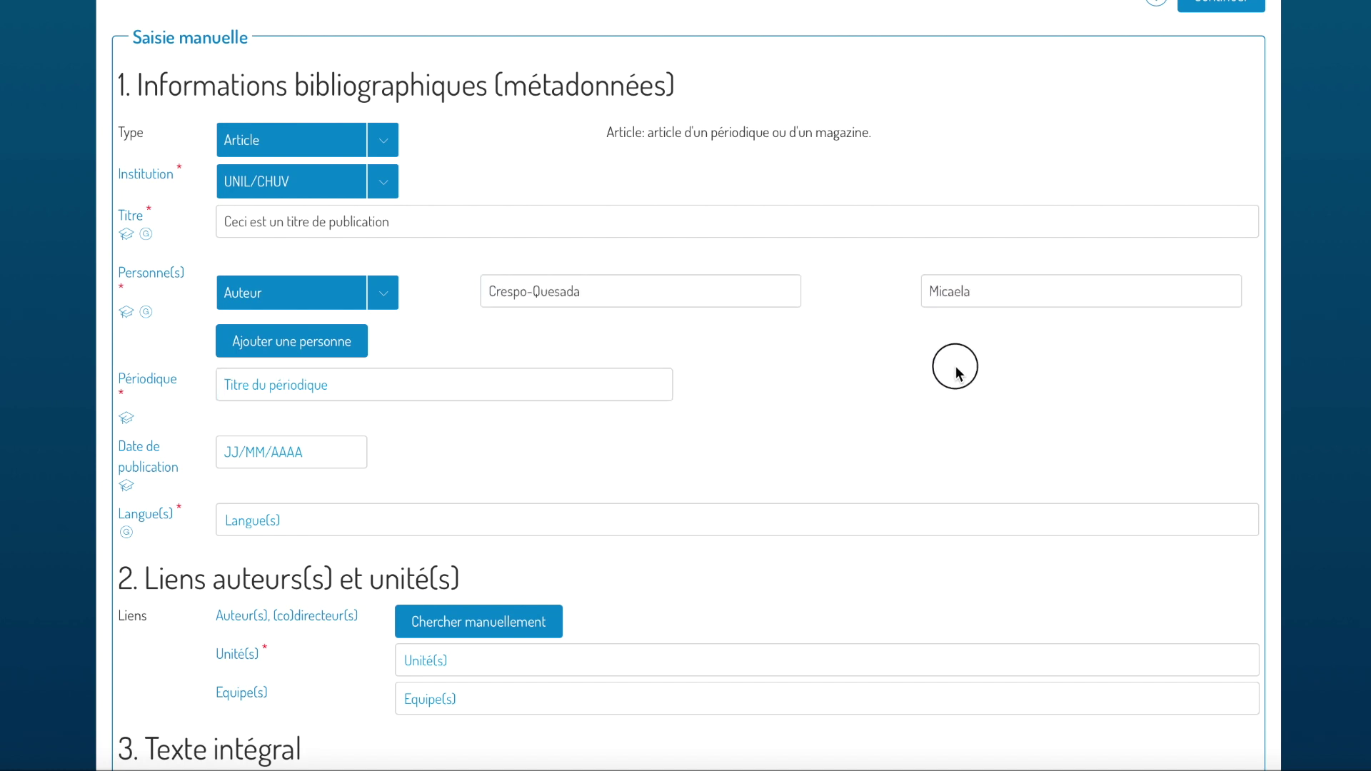
# Add the second and third authors: Ruchat C and Bussy F
pyautogui.click(291, 343)
pyautogui.click(581, 332)
pyautogui.write('Ruchat')
pyautogui.press('Tab')
pyautogui.write('C')
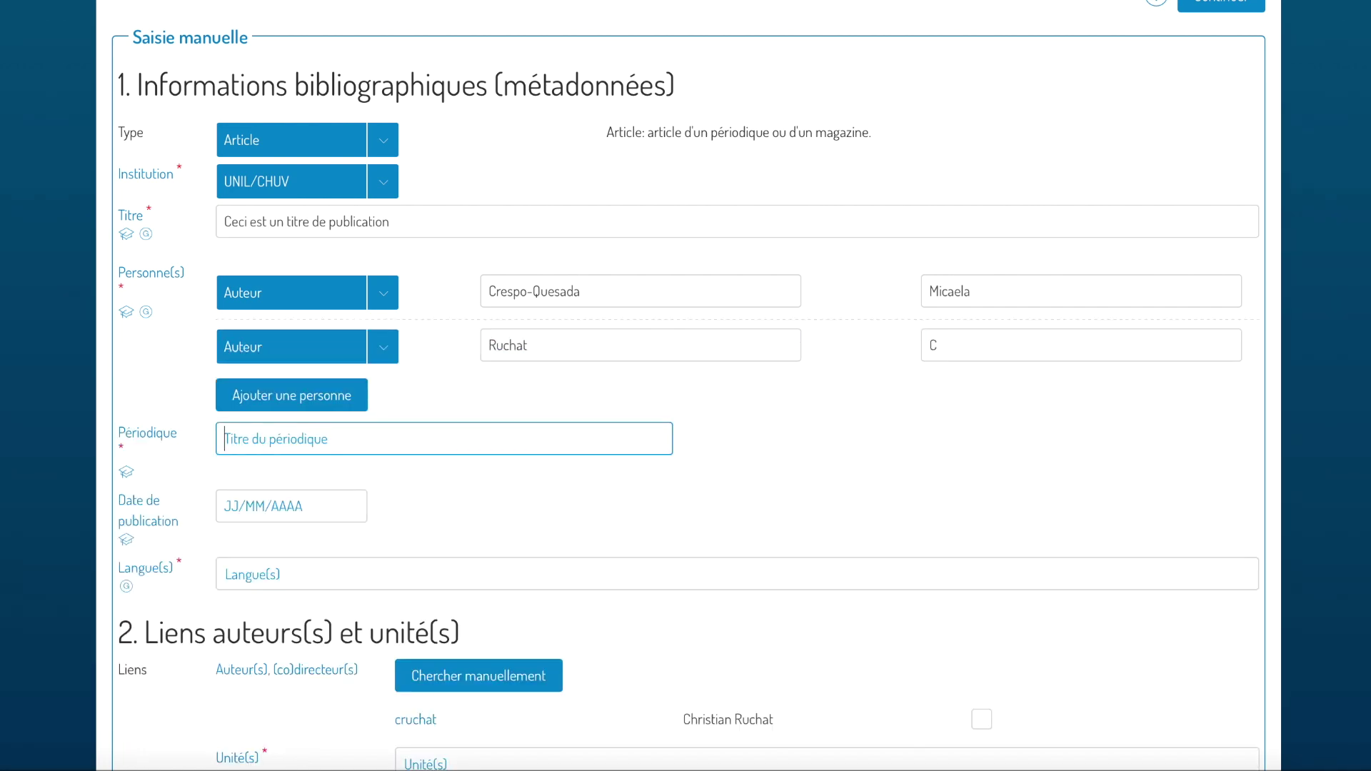
pyautogui.click(291, 392)
pyautogui.click(576, 399)
pyautogui.write('Bussy')
pyautogui.press('Tab')
pyautogui.write('F')
pyautogui.click(438, 456)
pyautogui.click(291, 450)
pyautogui.click(526, 452)
pyautogui.write('Blanc')
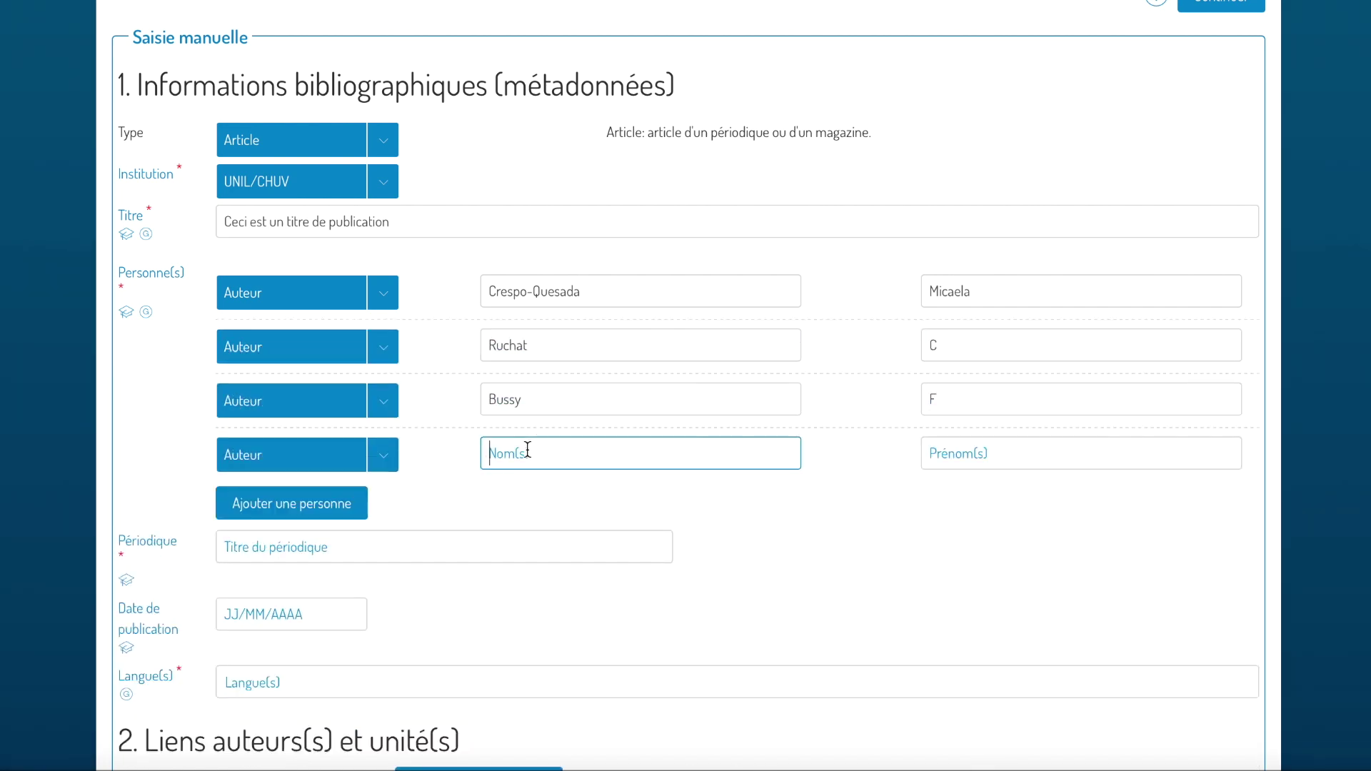
pyautogui.press('Tab')
pyautogui.write('S')
pyautogui.click(964, 398)
pyautogui.scroll(-3, 600, 152)
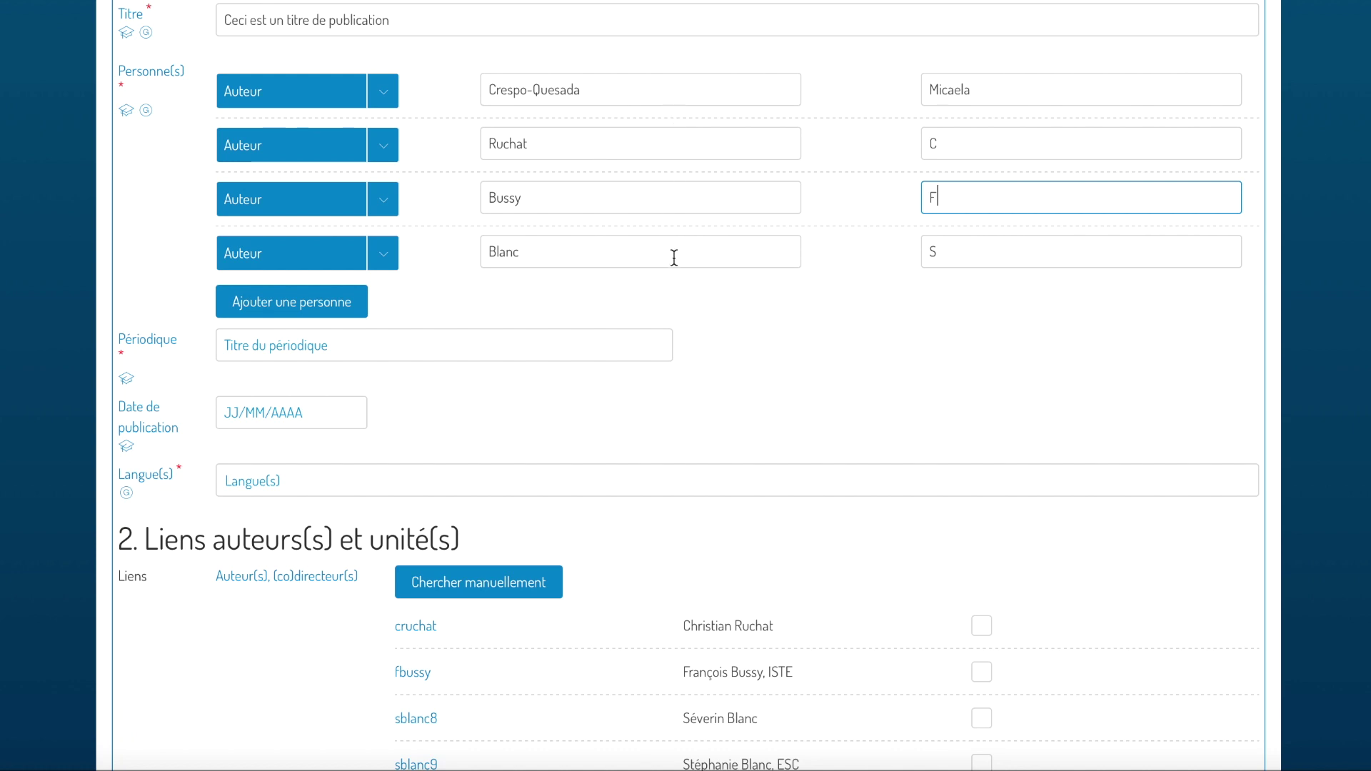
pyautogui.scroll(-3, 674, 257)
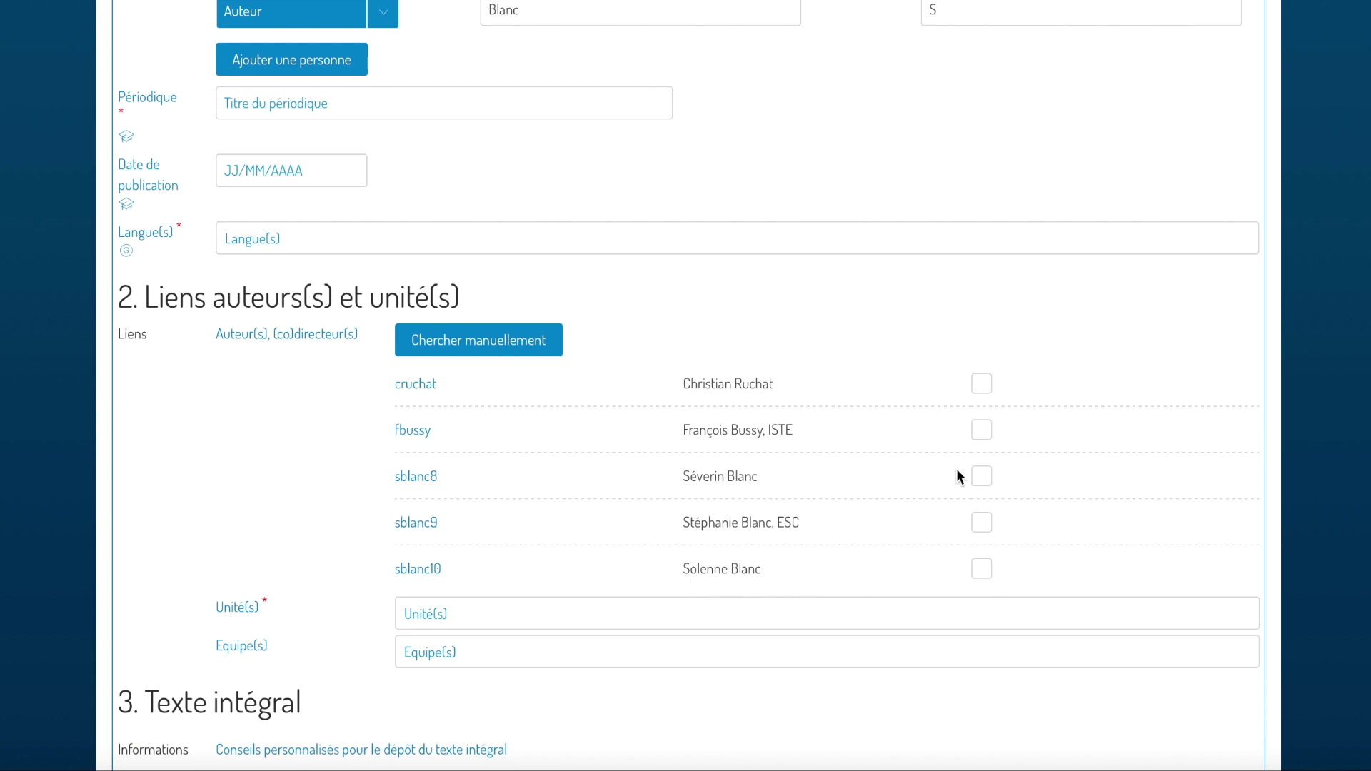
pyautogui.scroll(7, 955, 468)
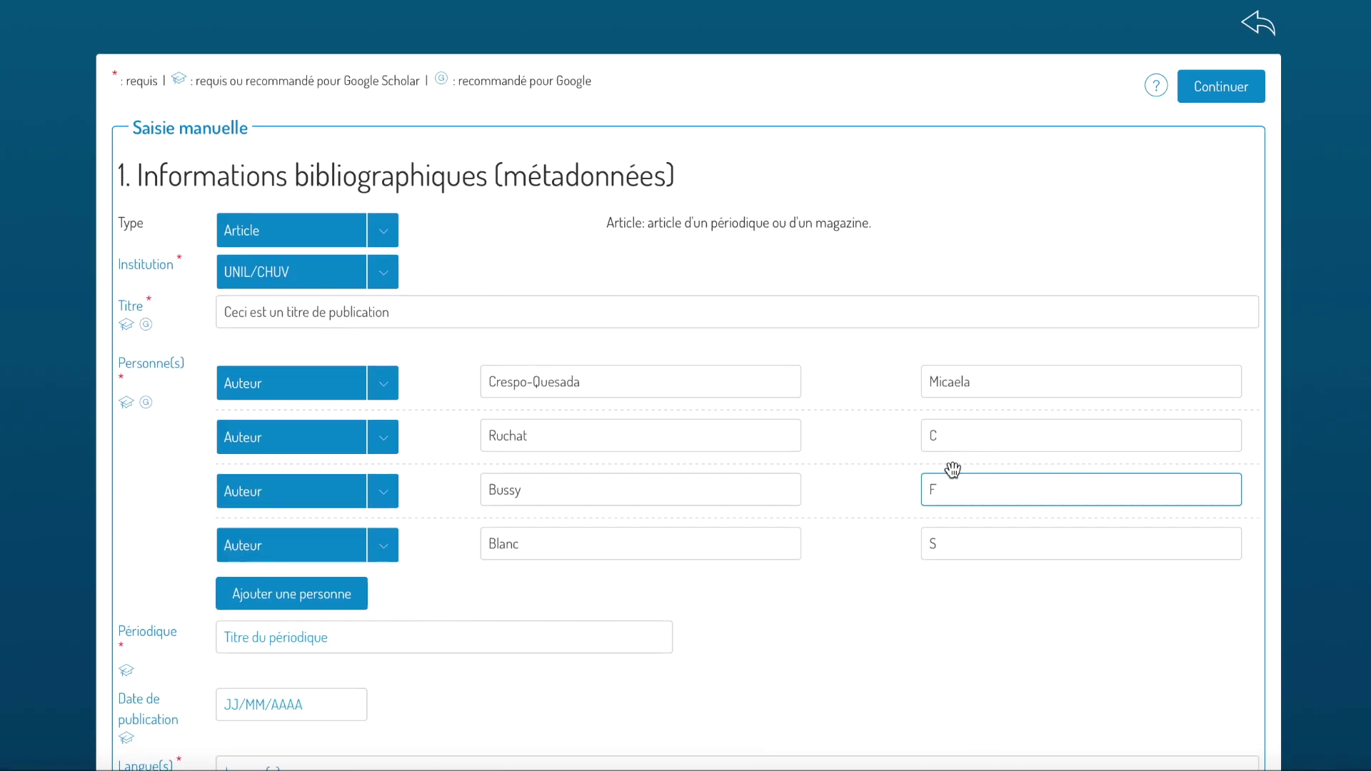
pyautogui.scroll(-1, 785, 536)
pyautogui.click(612, 600)
# Set periodical 'Revue', publication date 01/01/2020 and language français
pyautogui.scroll(-2, 773, 585)
pyautogui.write('Revue')
pyautogui.press('Tab')
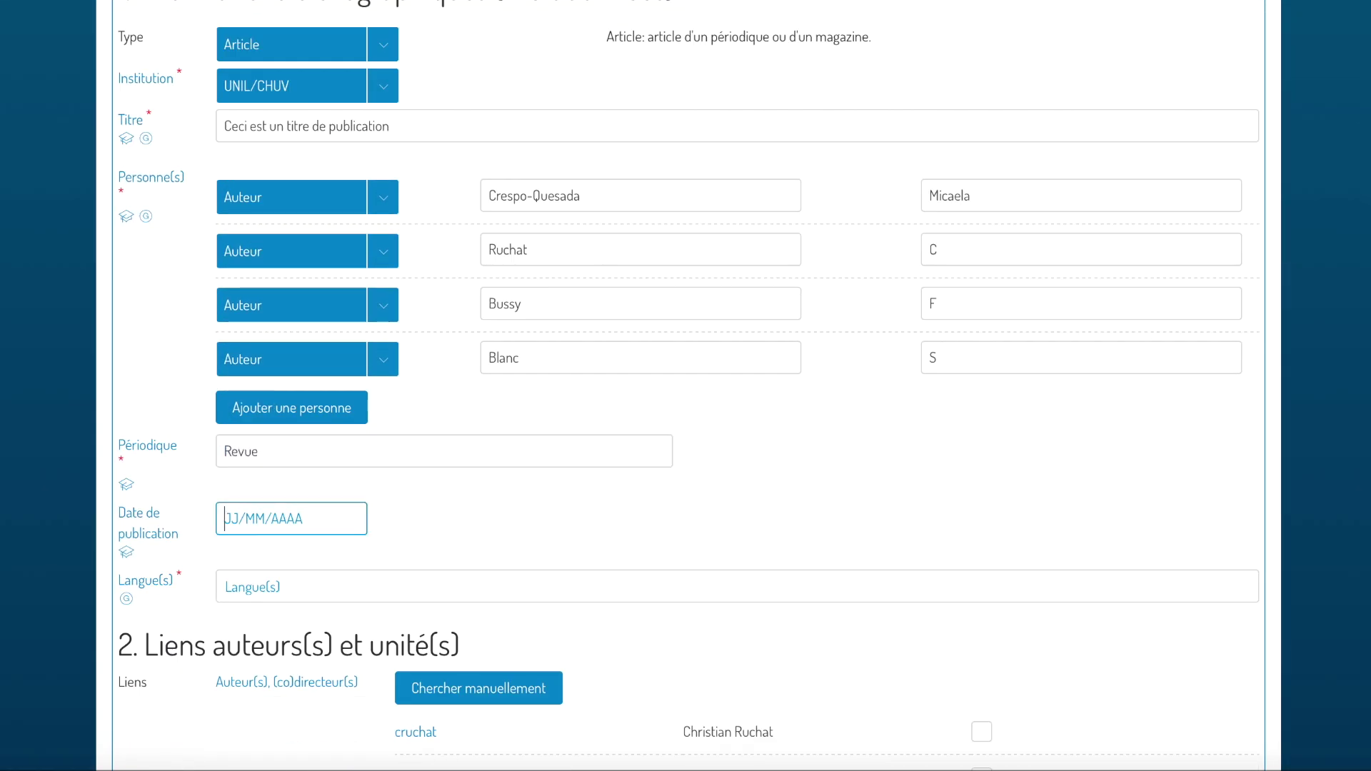
pyautogui.write('01/01/2020')
pyautogui.press('Tab')
pyautogui.write('fr')
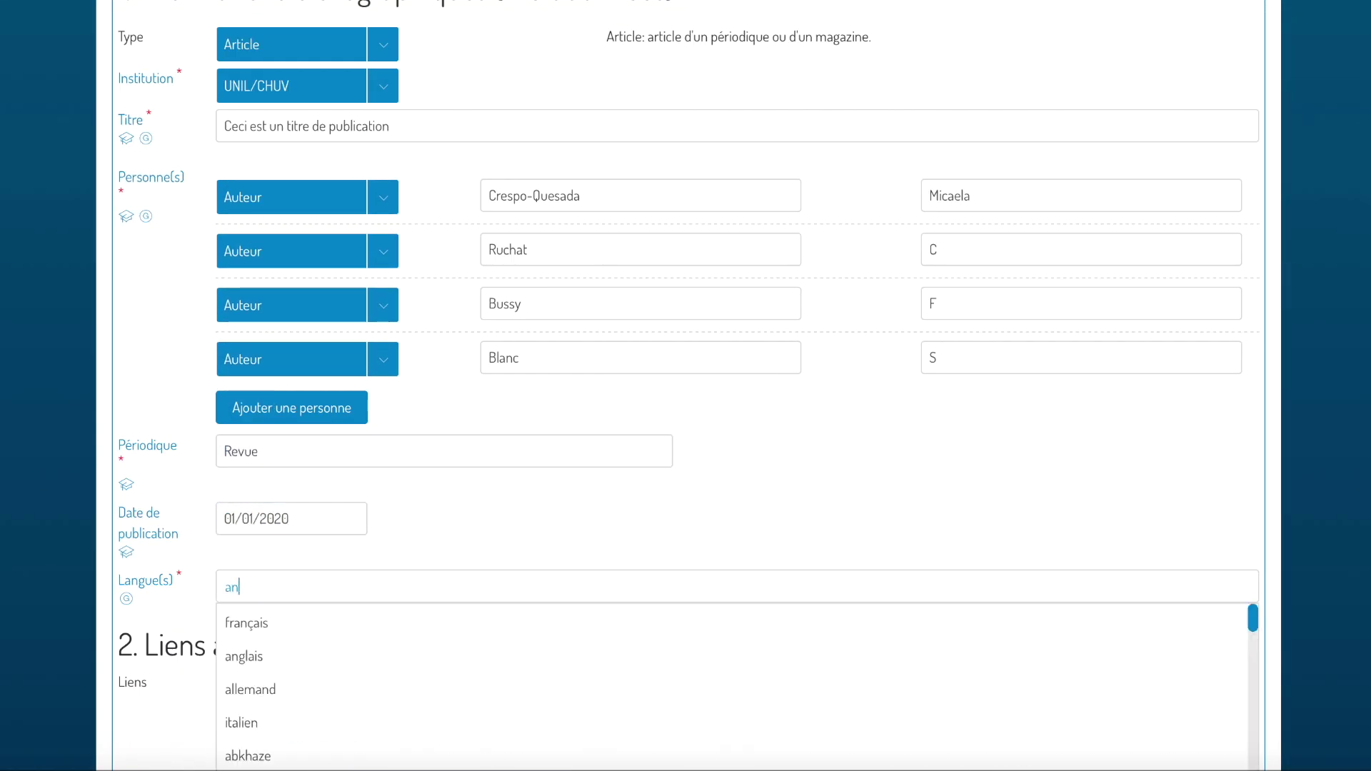
pyautogui.press('Return')
pyautogui.scroll(1, 748, 487)
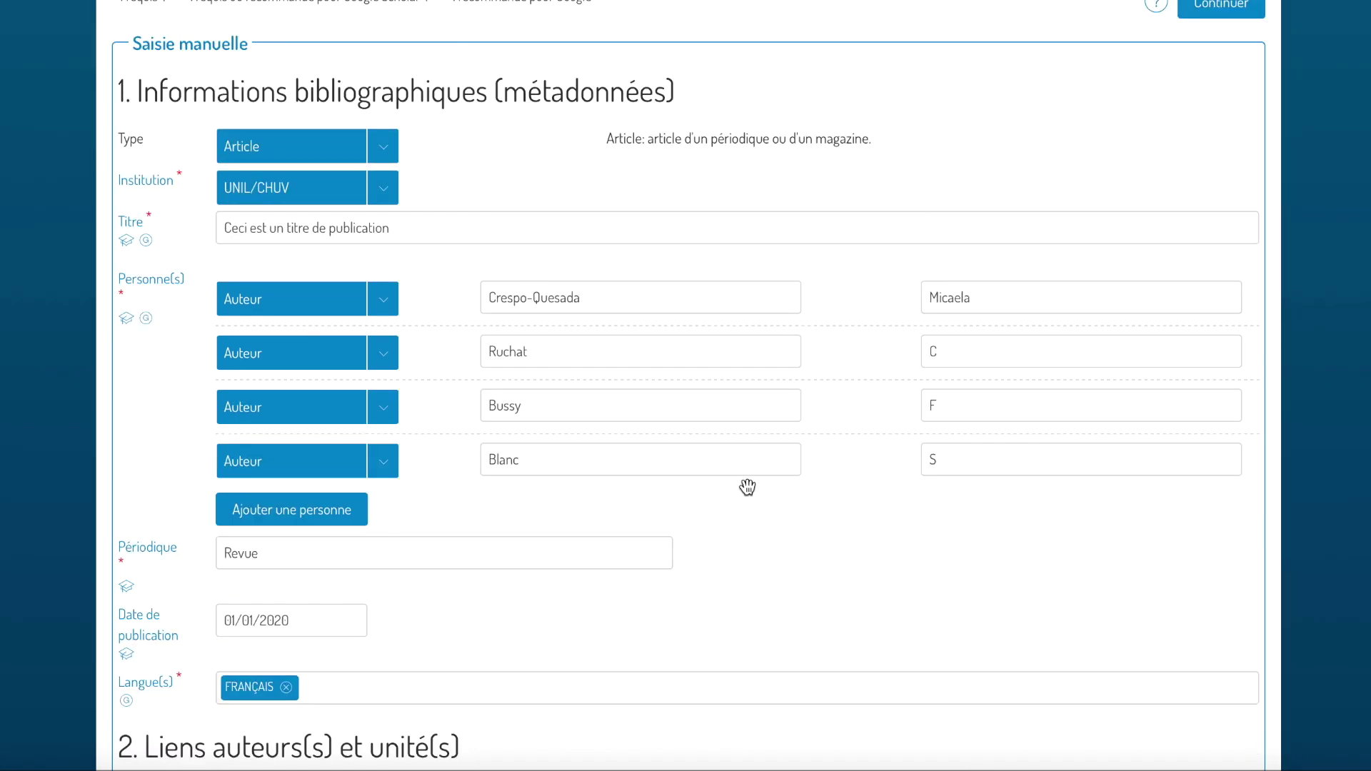
pyautogui.scroll(-5, 746, 487)
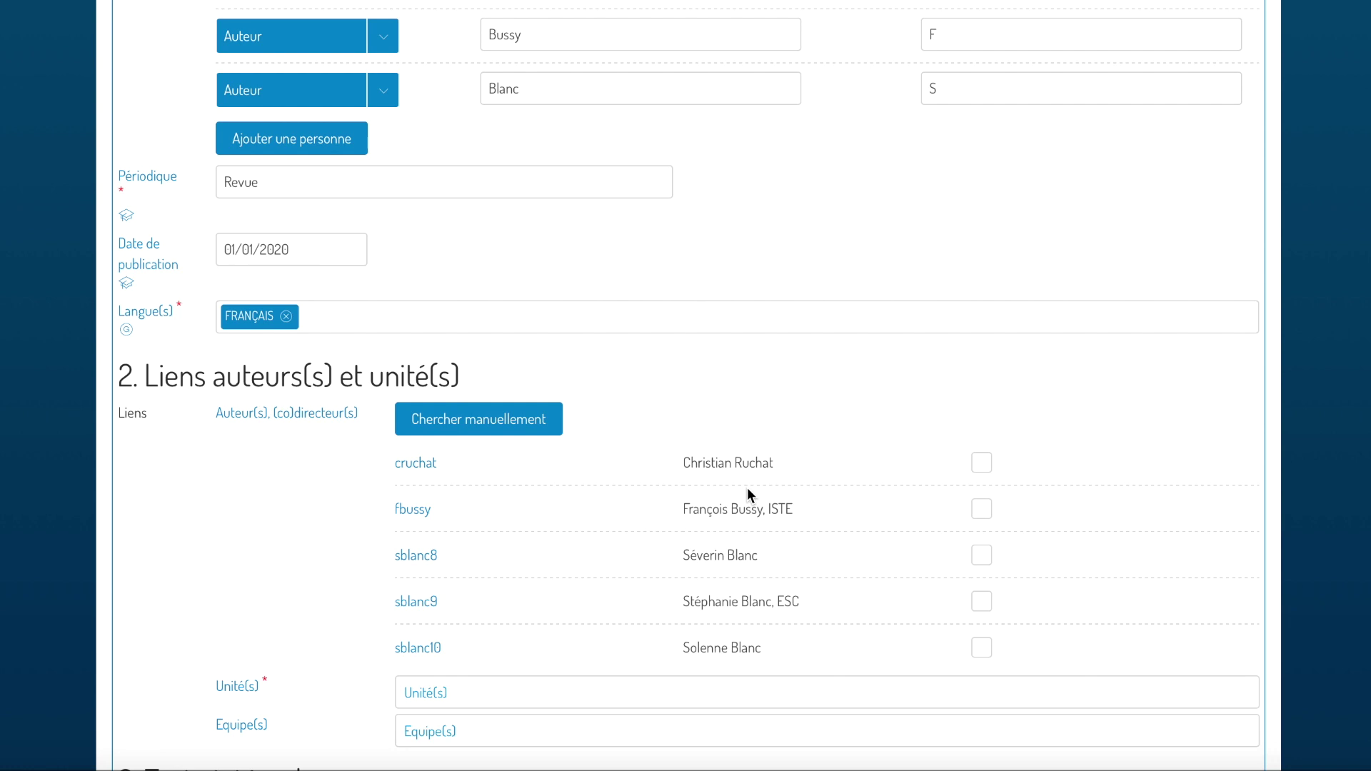
# Link the first three listed authors as UNIL authors of the record
pyautogui.scroll(1, 592, 525)
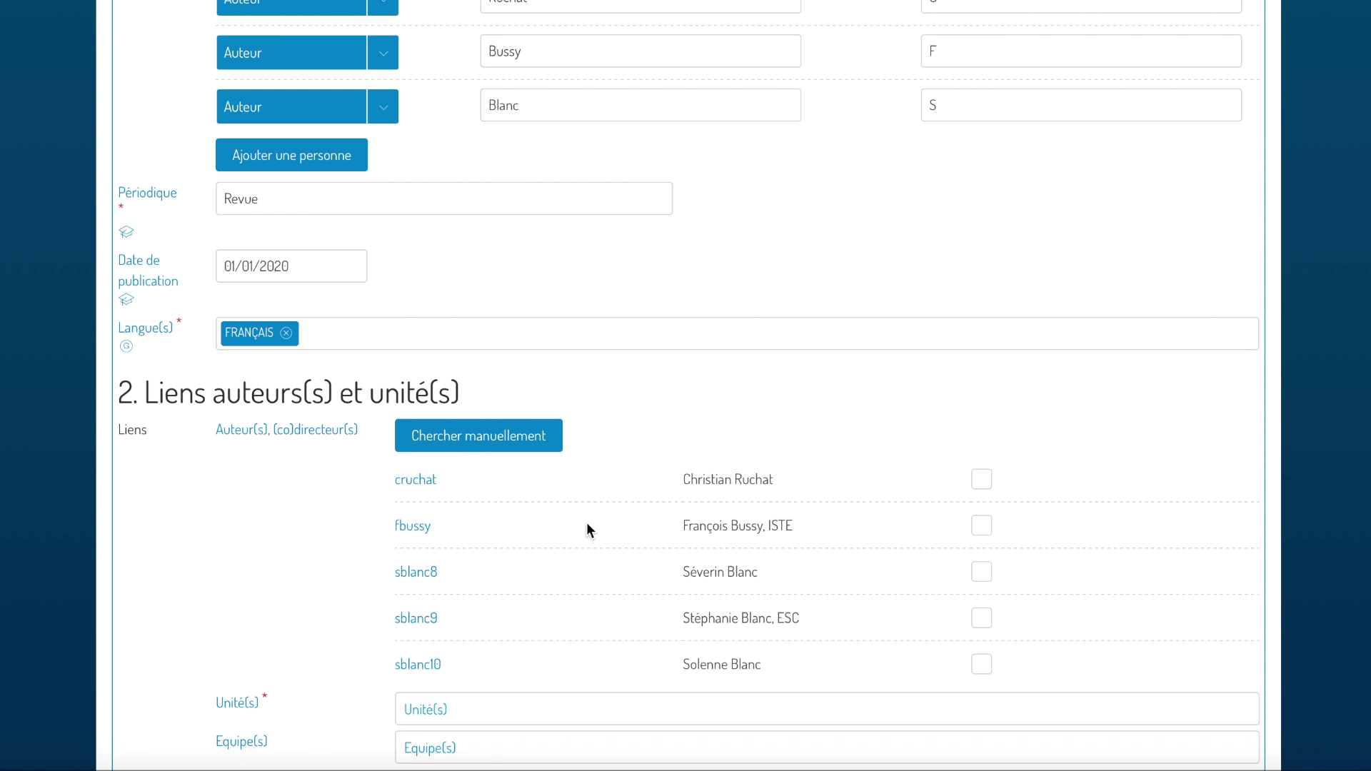
pyautogui.scroll(-2, 584, 530)
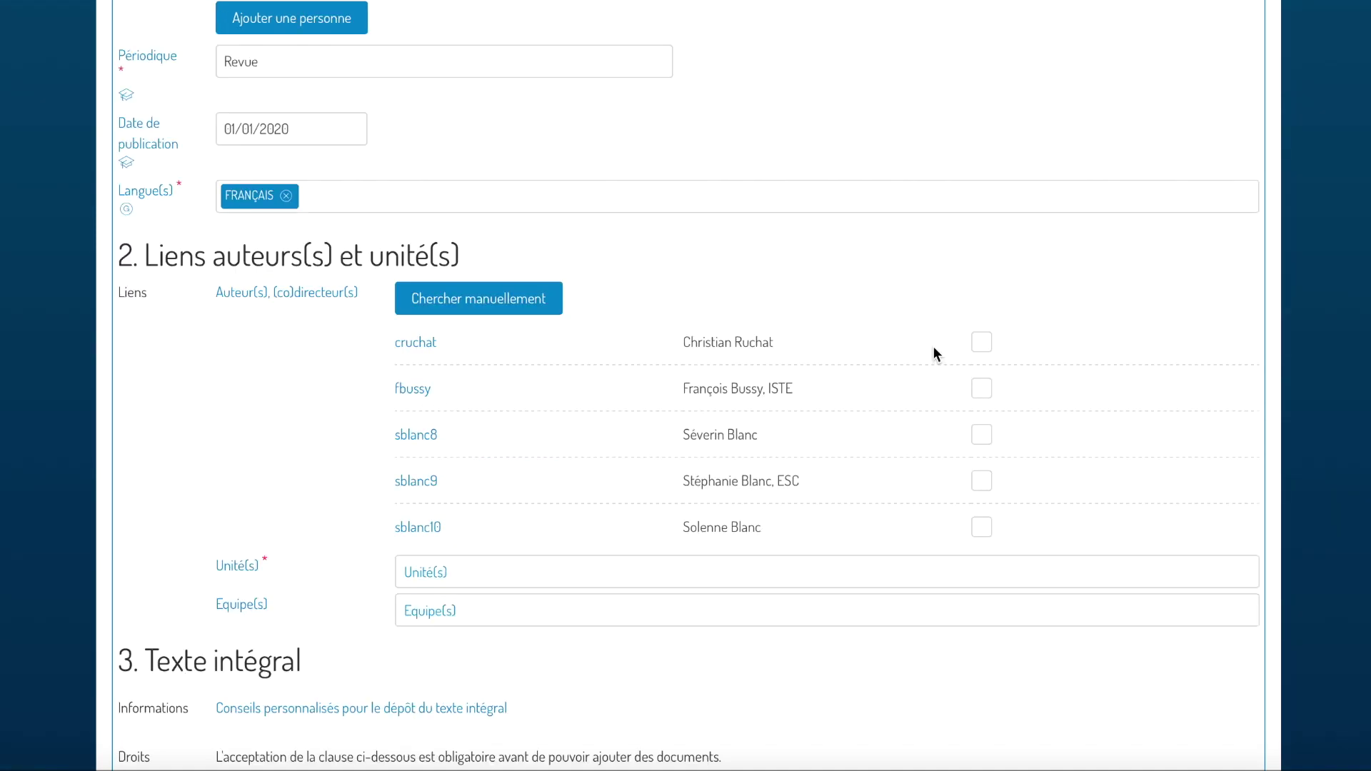
pyautogui.click(983, 347)
pyautogui.moveTo(764, 391); pyautogui.dragTo(803, 416)
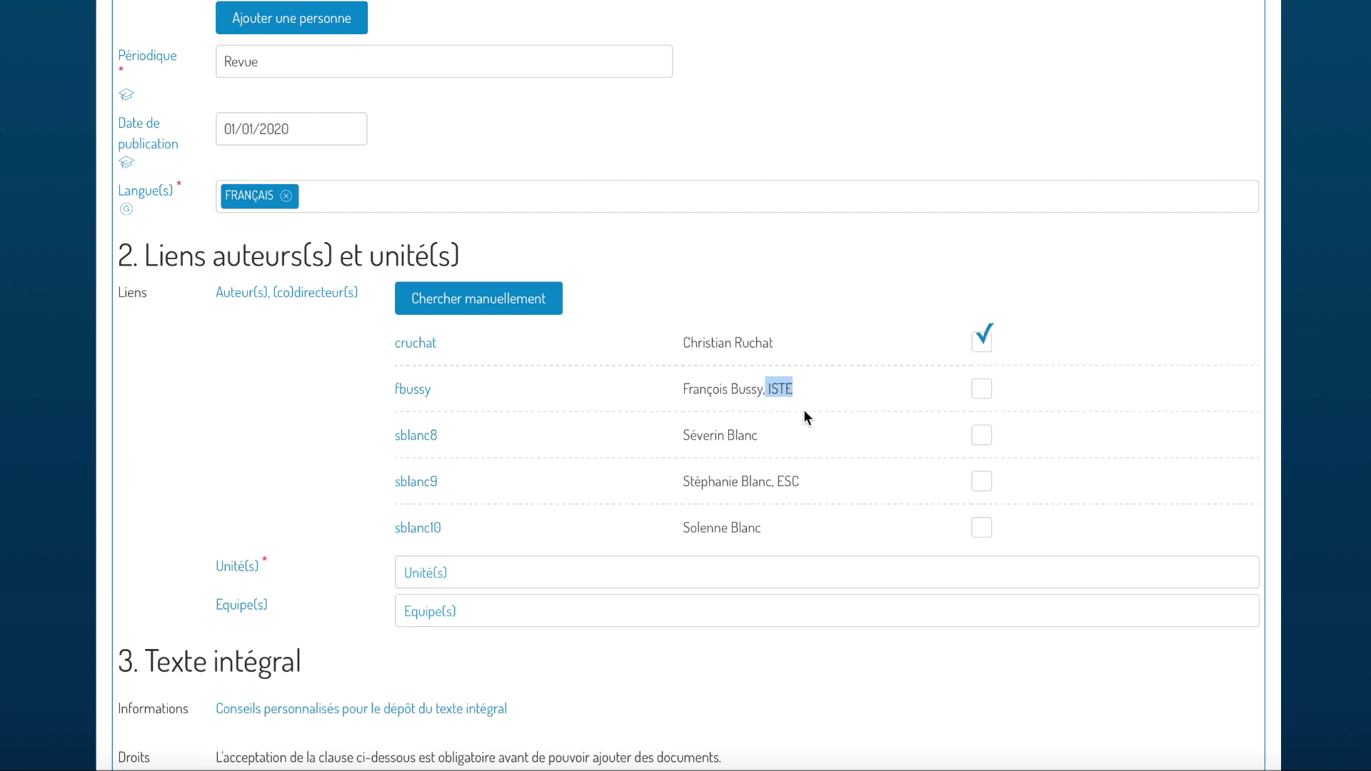
pyautogui.click(981, 390)
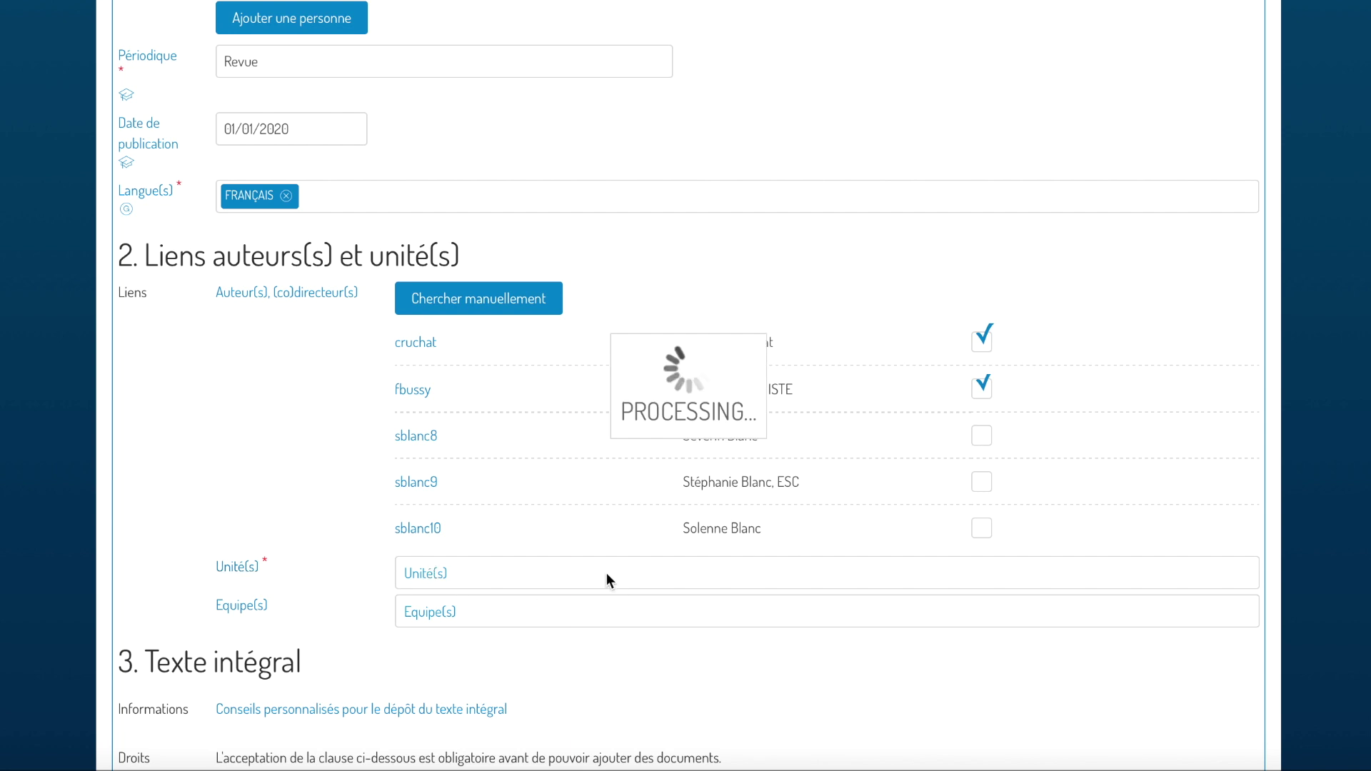
pyautogui.click(736, 577)
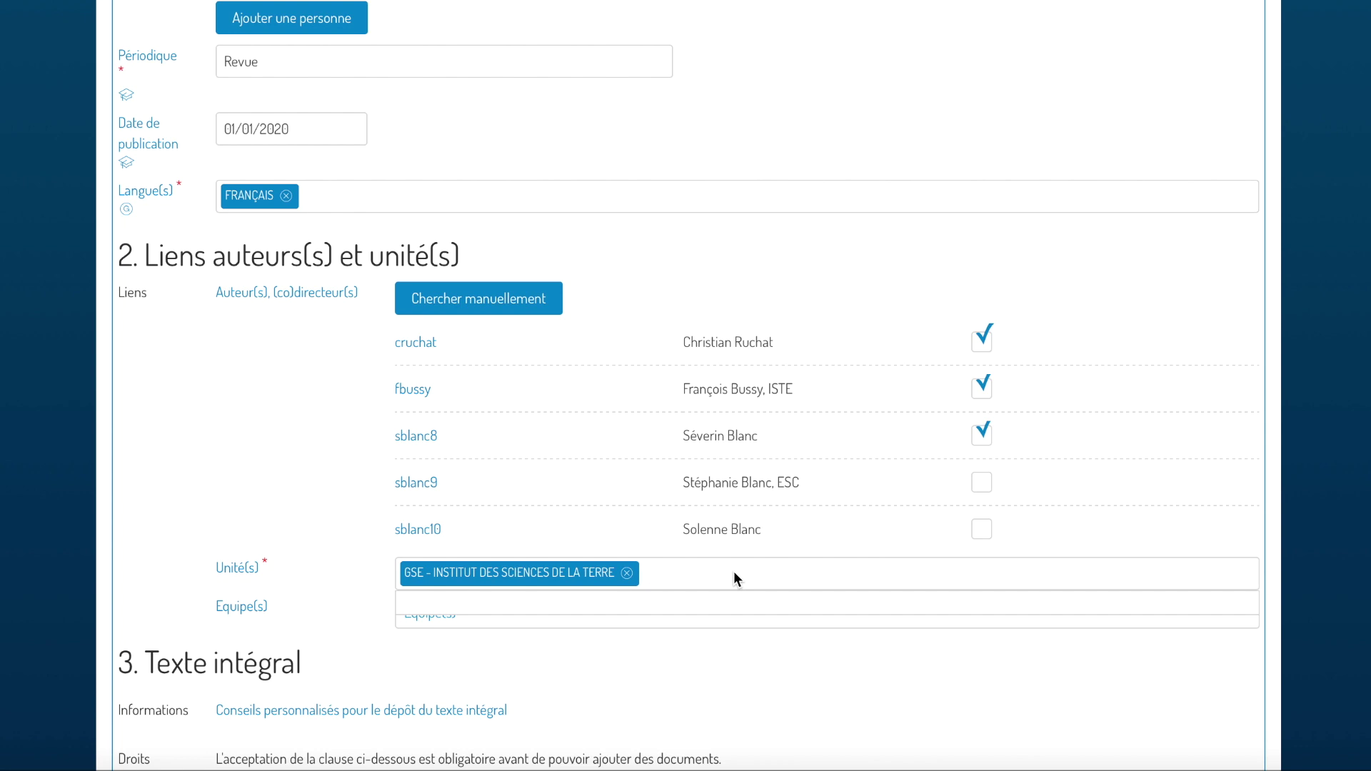
# Add the FBM Département d'écologie et évolution unit and the Keller group team
pyautogui.write('dee')
pyautogui.click(676, 615)
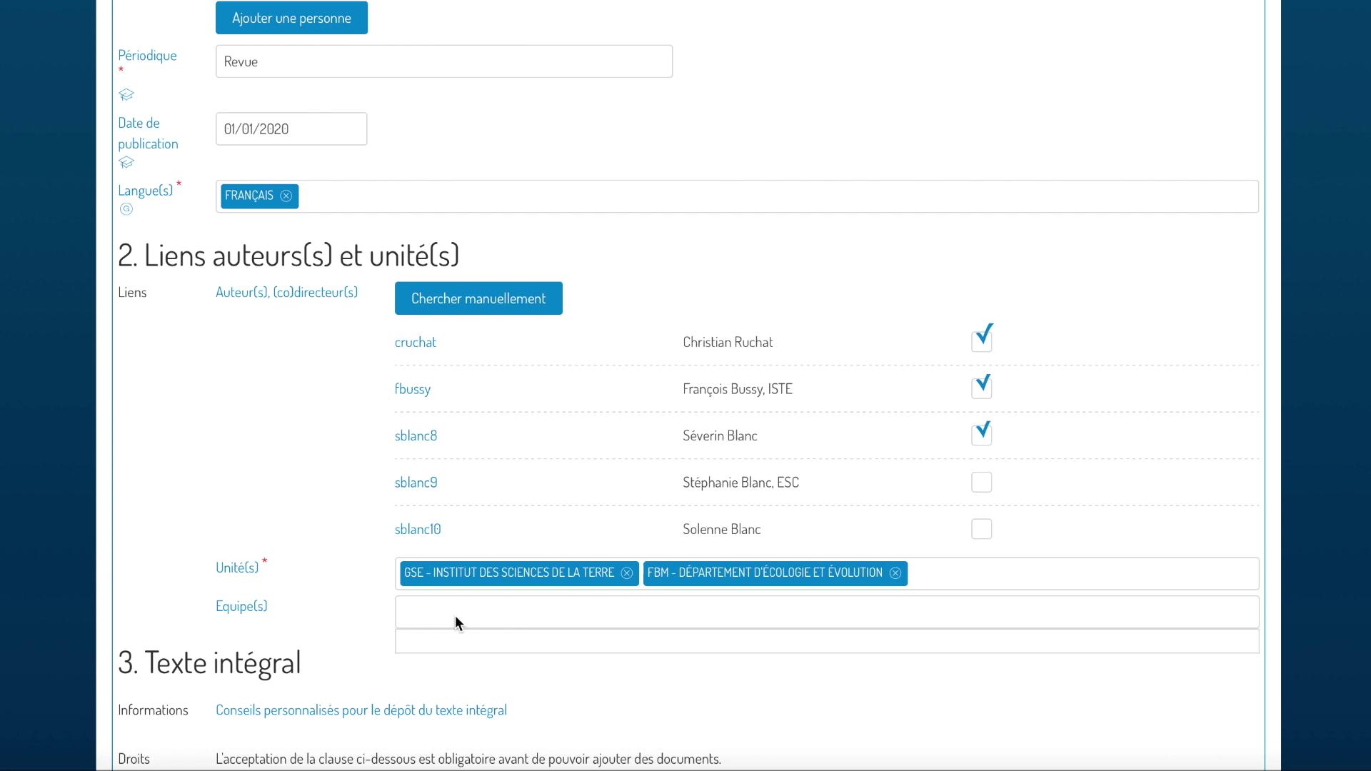
pyautogui.write('keller')
pyautogui.press('Return')
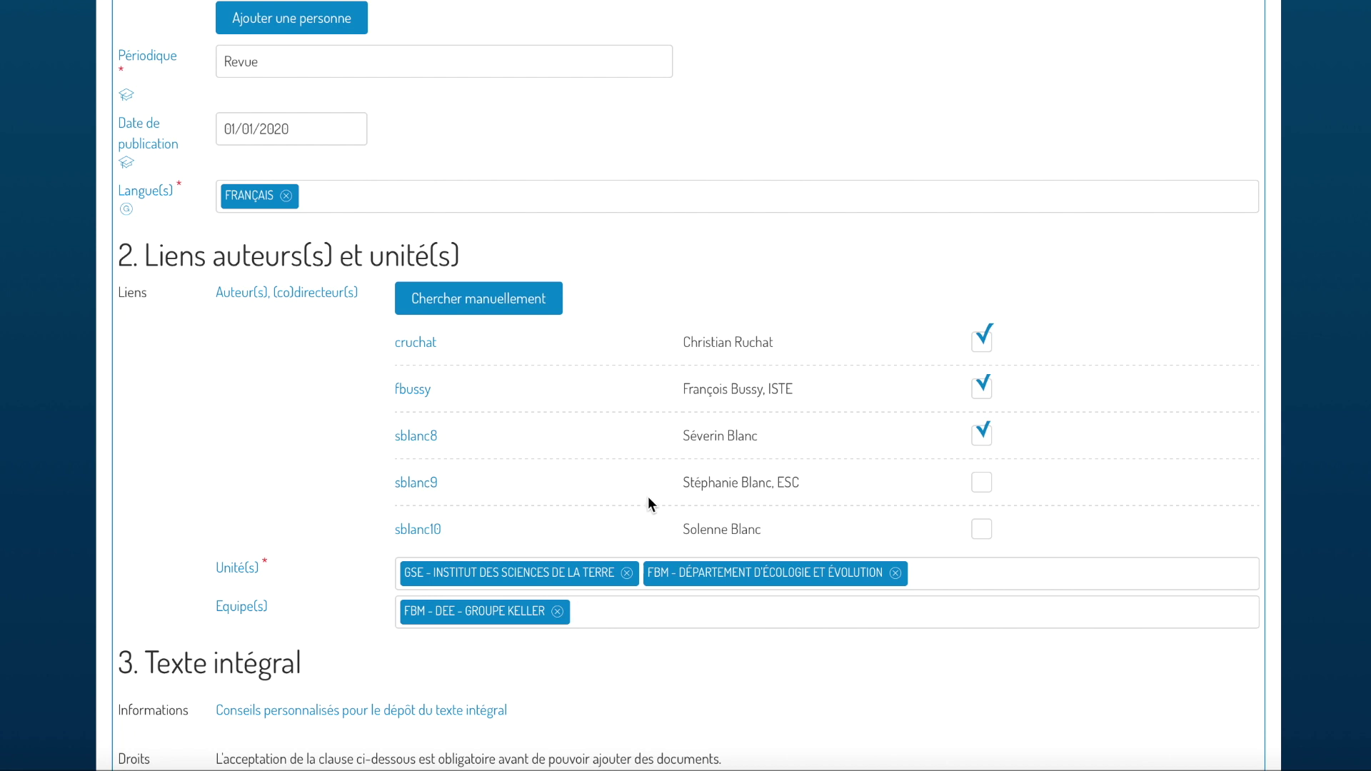
pyautogui.click(508, 300)
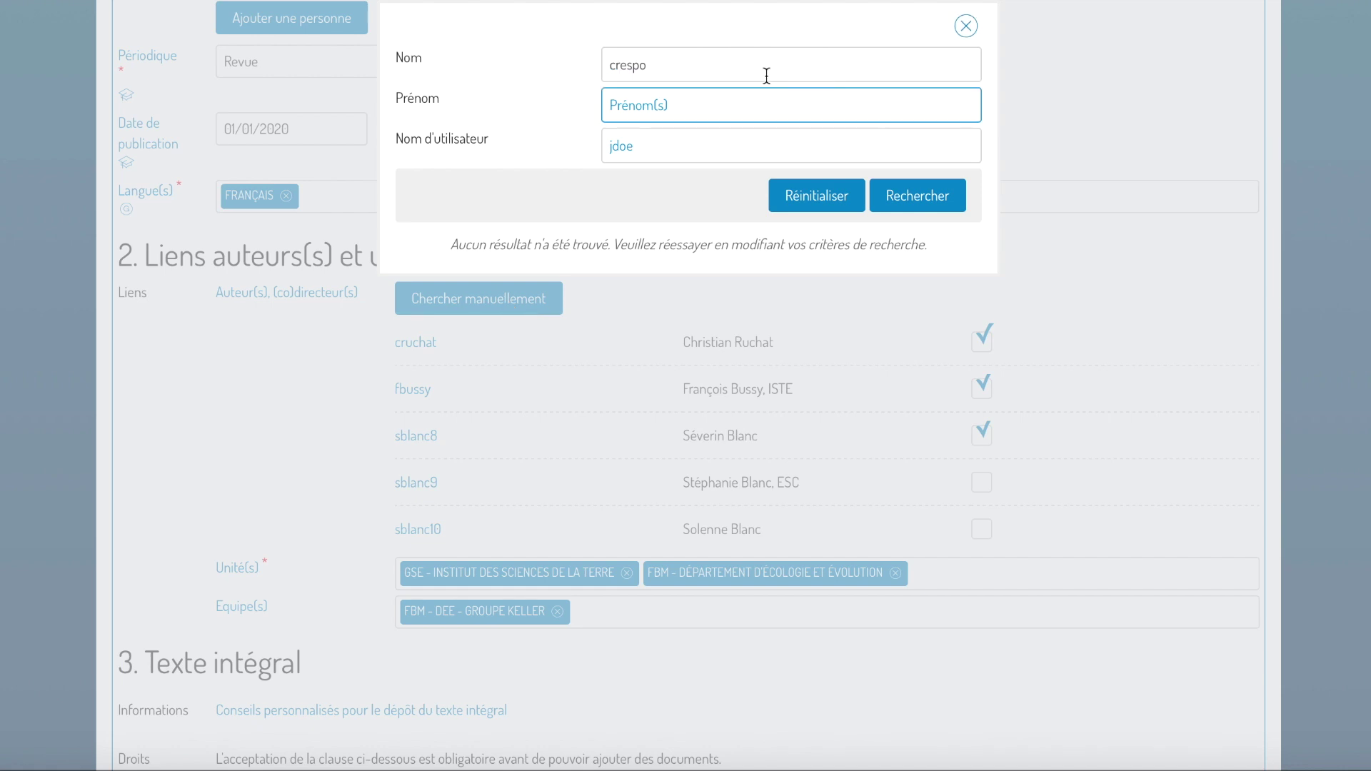
# Search for the entered surname and add the third result as a linked co-author
pyautogui.click(935, 203)
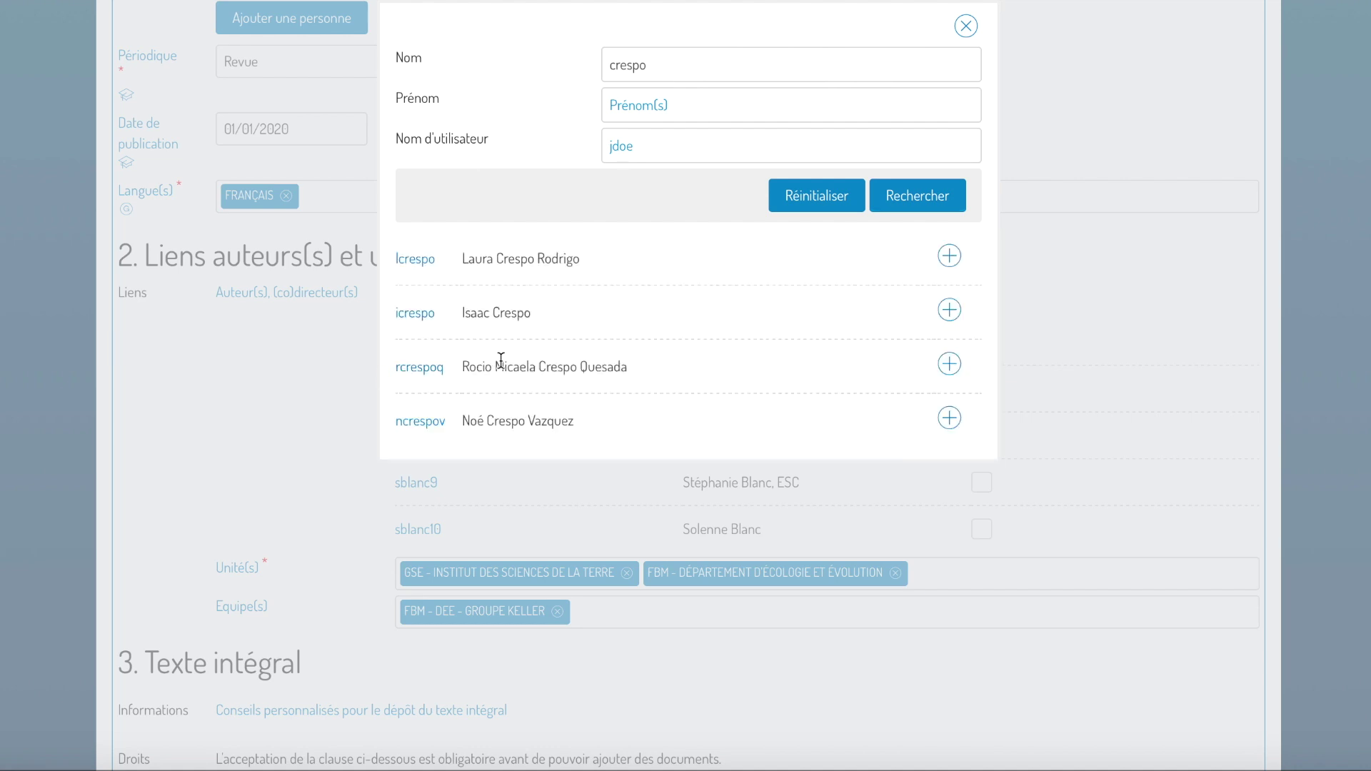
pyautogui.click(950, 365)
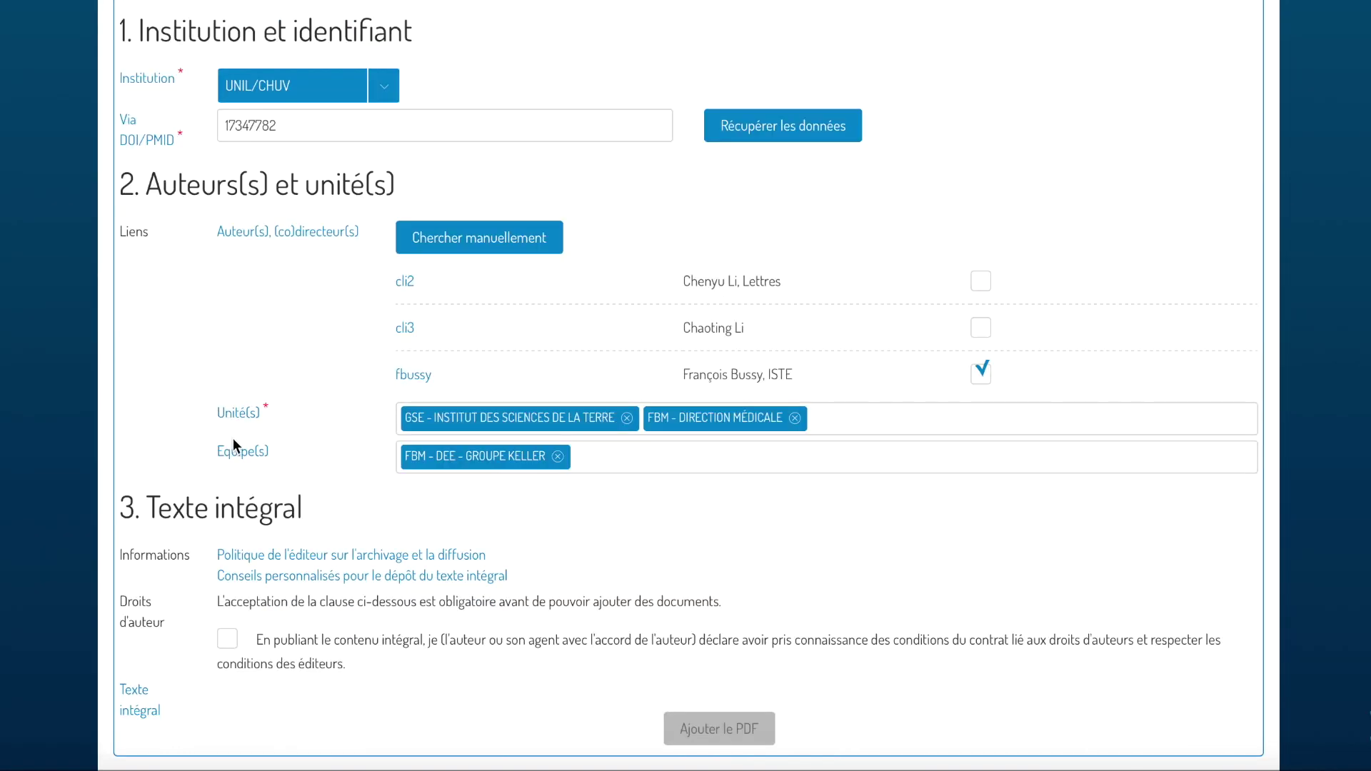
# Consult the personalised full-text deposit advice on Papago, then return to the Serval form
pyautogui.scroll(-1, 801, 571)
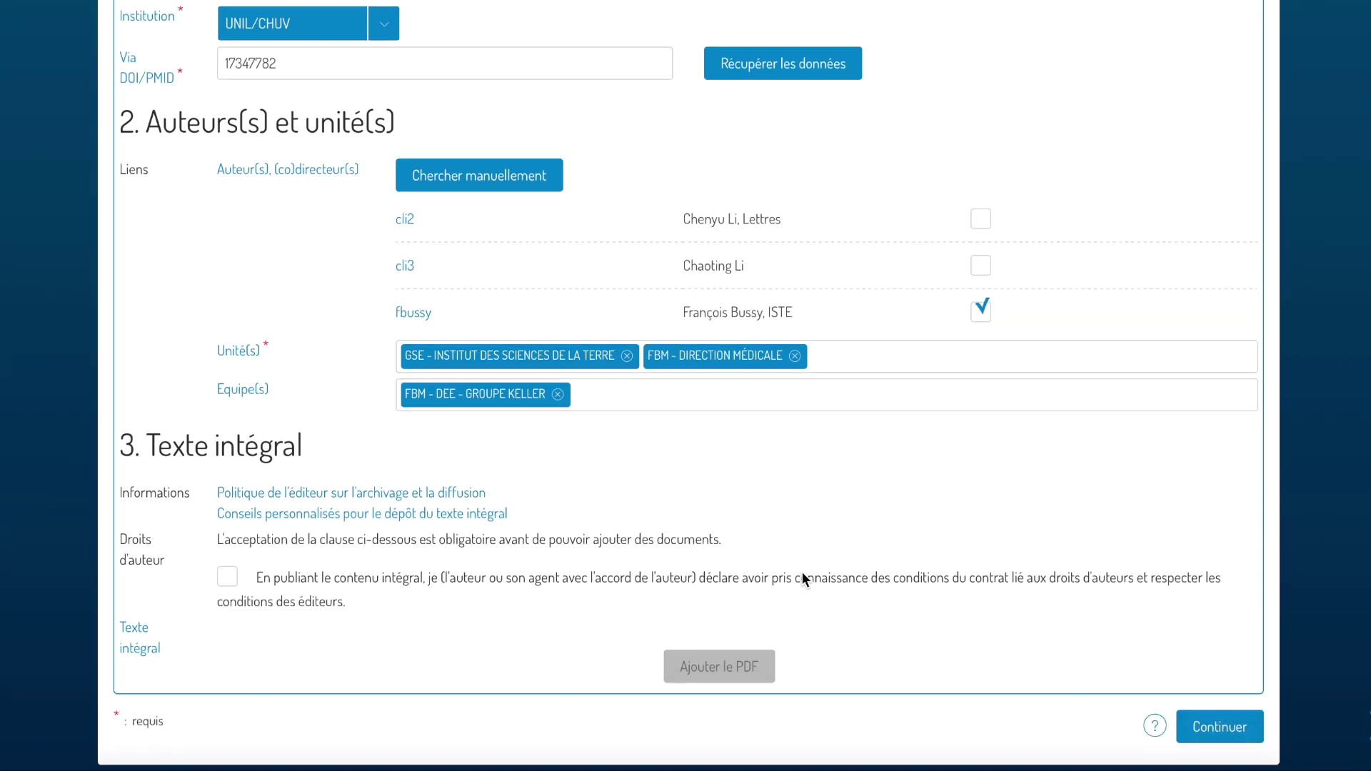
pyautogui.click(298, 518)
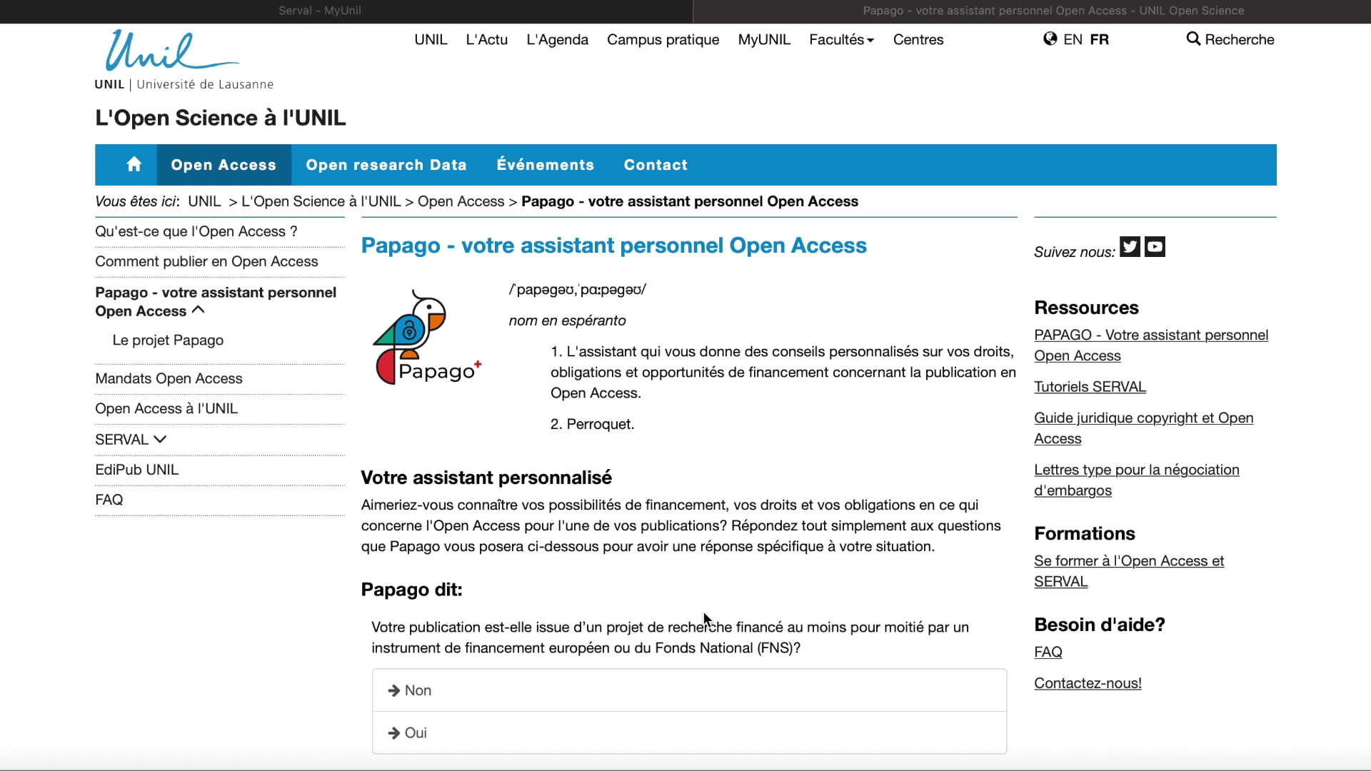
pyautogui.hotkey('ctrl', 'shift', 'Tab')
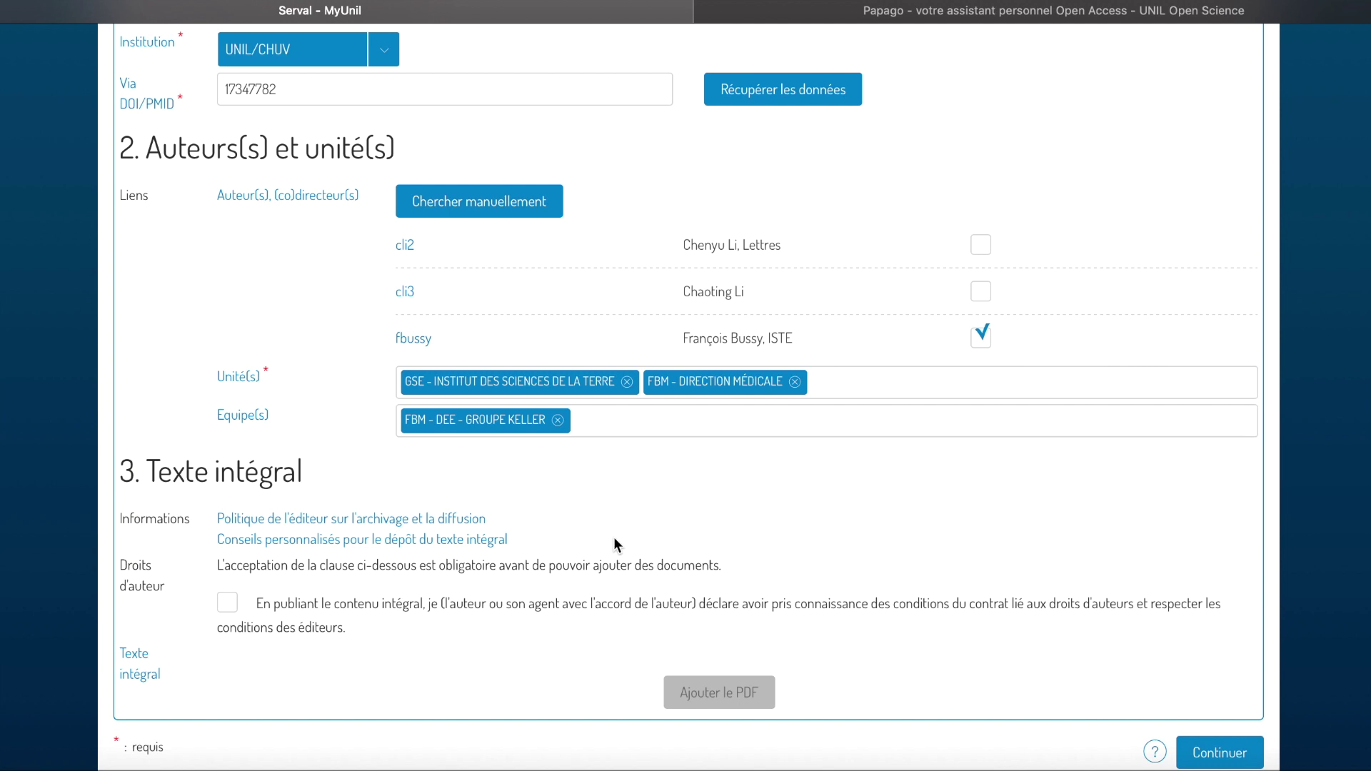
# Attach Doc Test.pdf as final published version, embargoed until 16/01/2020, and continue to review
pyautogui.click(227, 604)
pyautogui.click(714, 691)
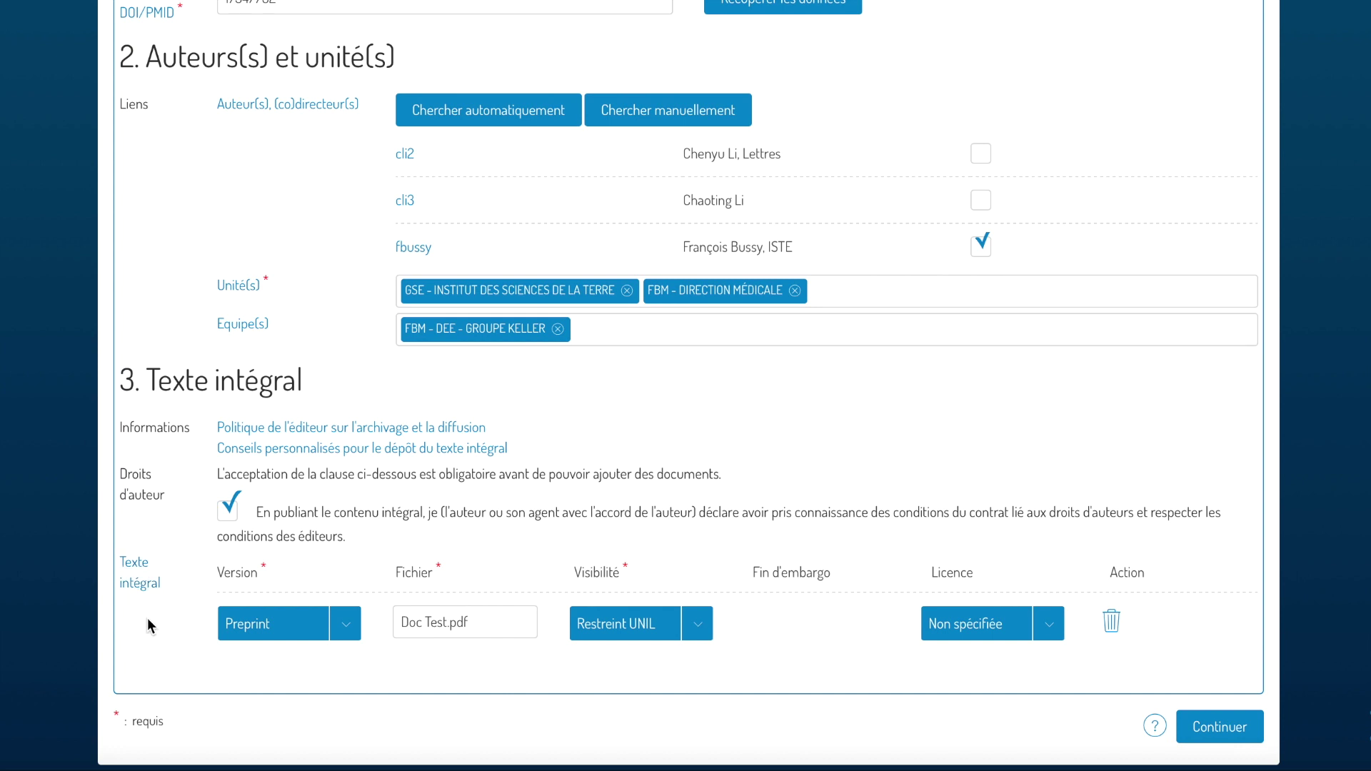
pyautogui.click(347, 626)
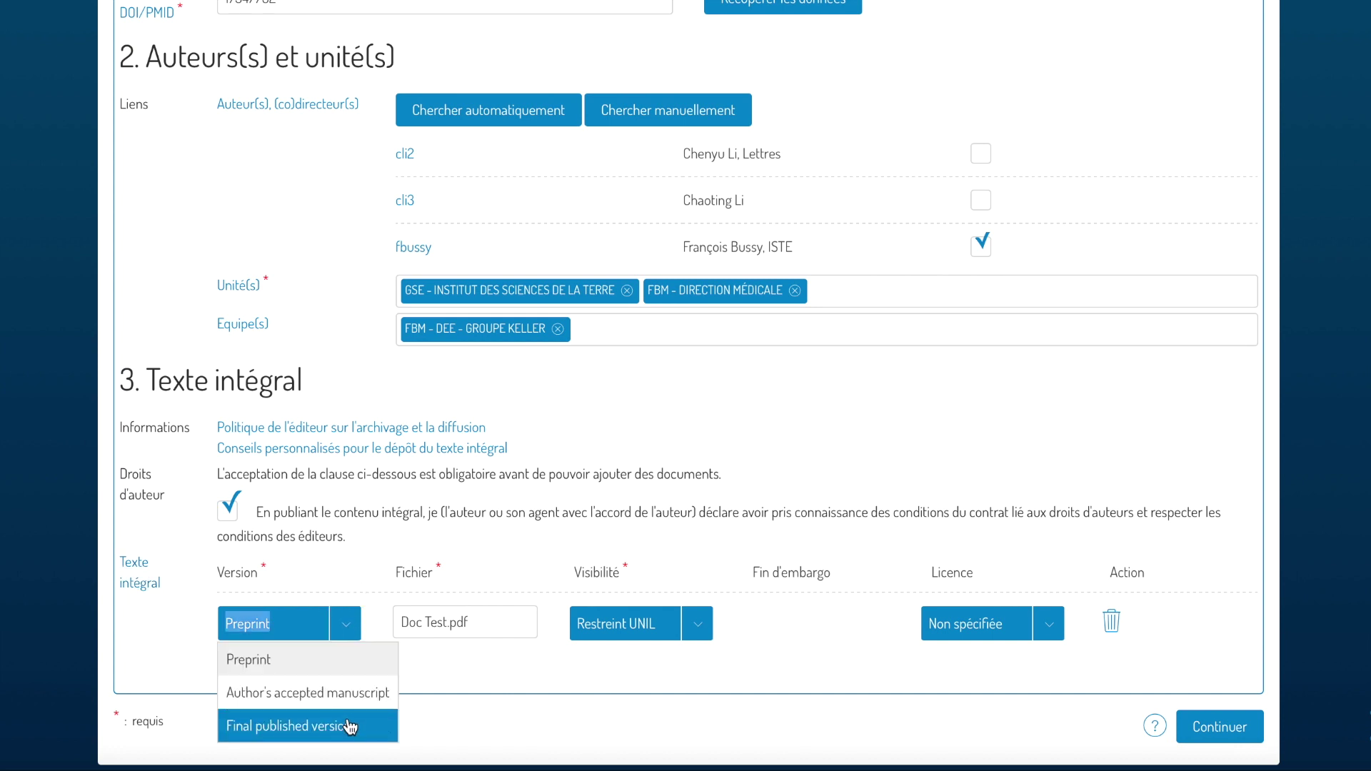
pyautogui.click(349, 723)
pyautogui.click(704, 627)
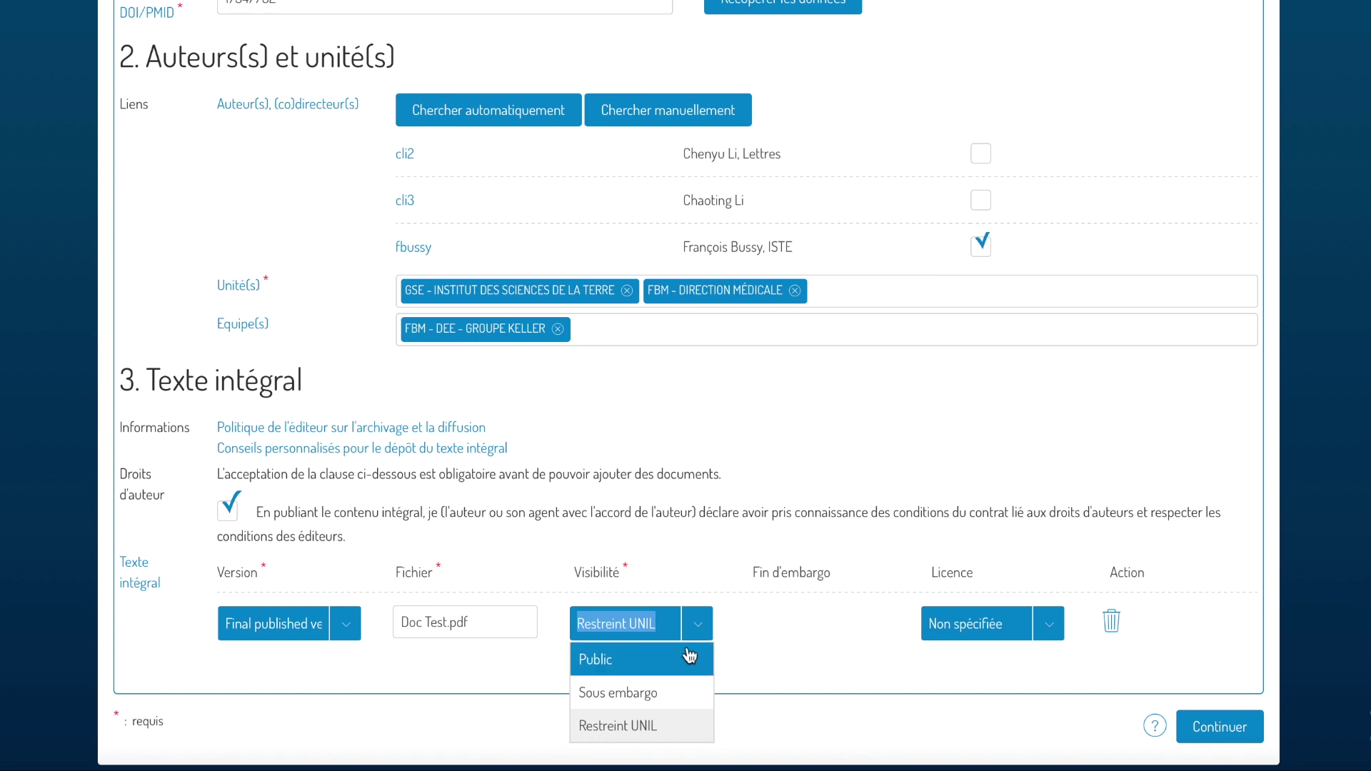
pyautogui.click(690, 695)
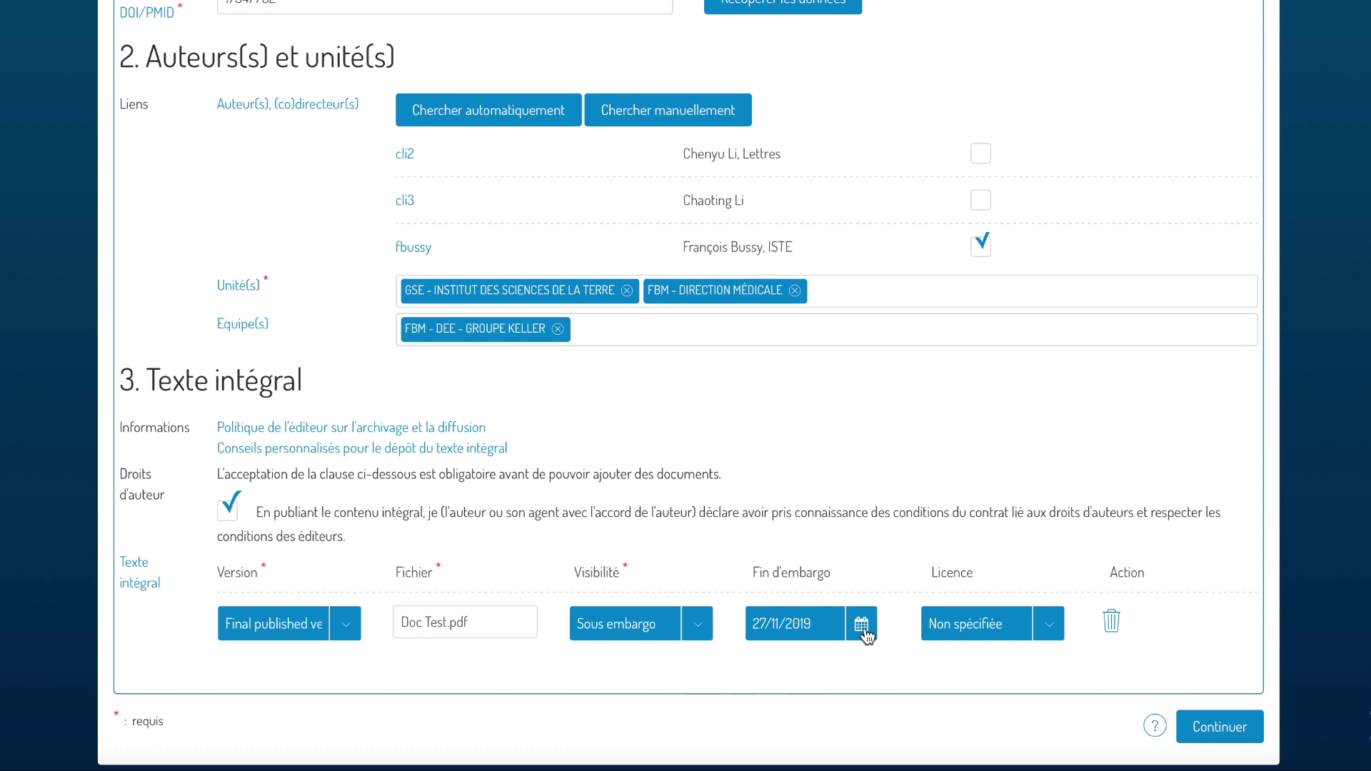
pyautogui.click(862, 626)
pyautogui.click(1236, 738)
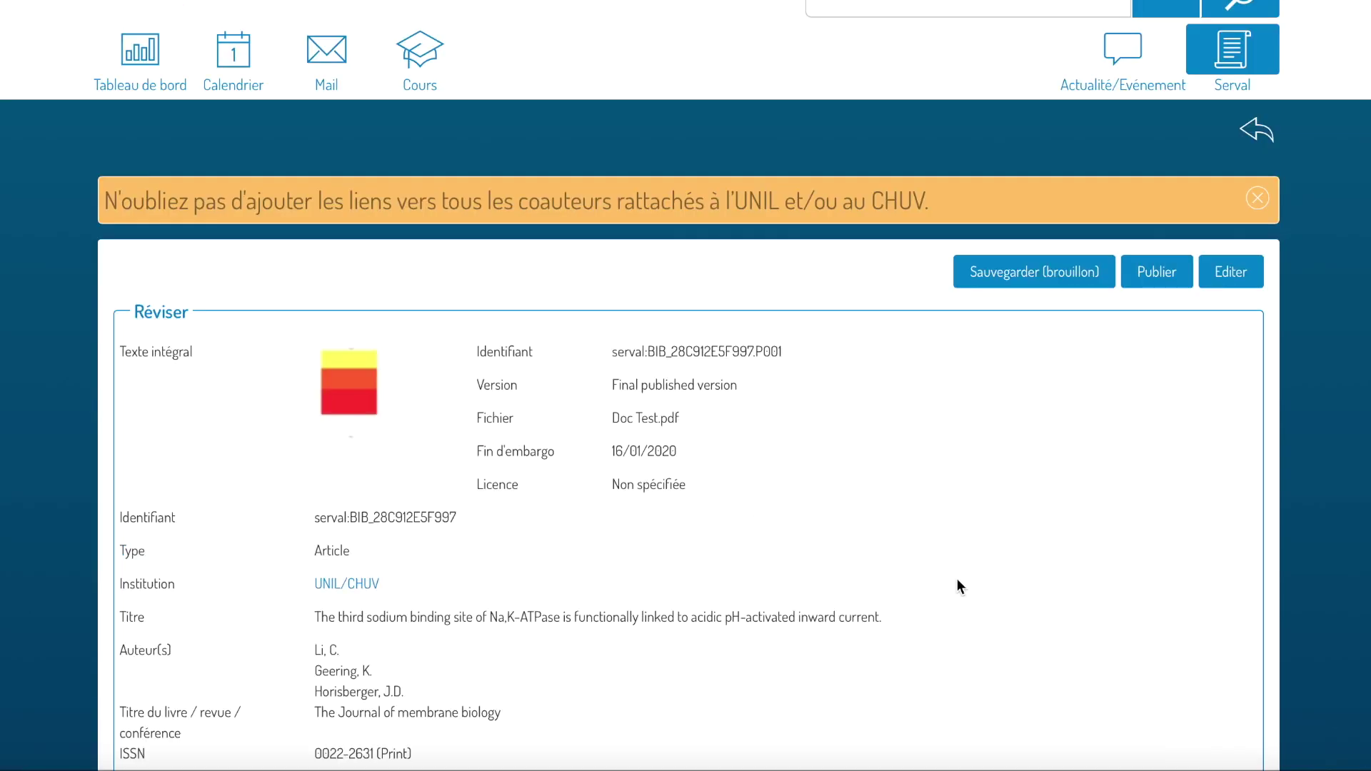
pyautogui.scroll(-4, 983, 596)
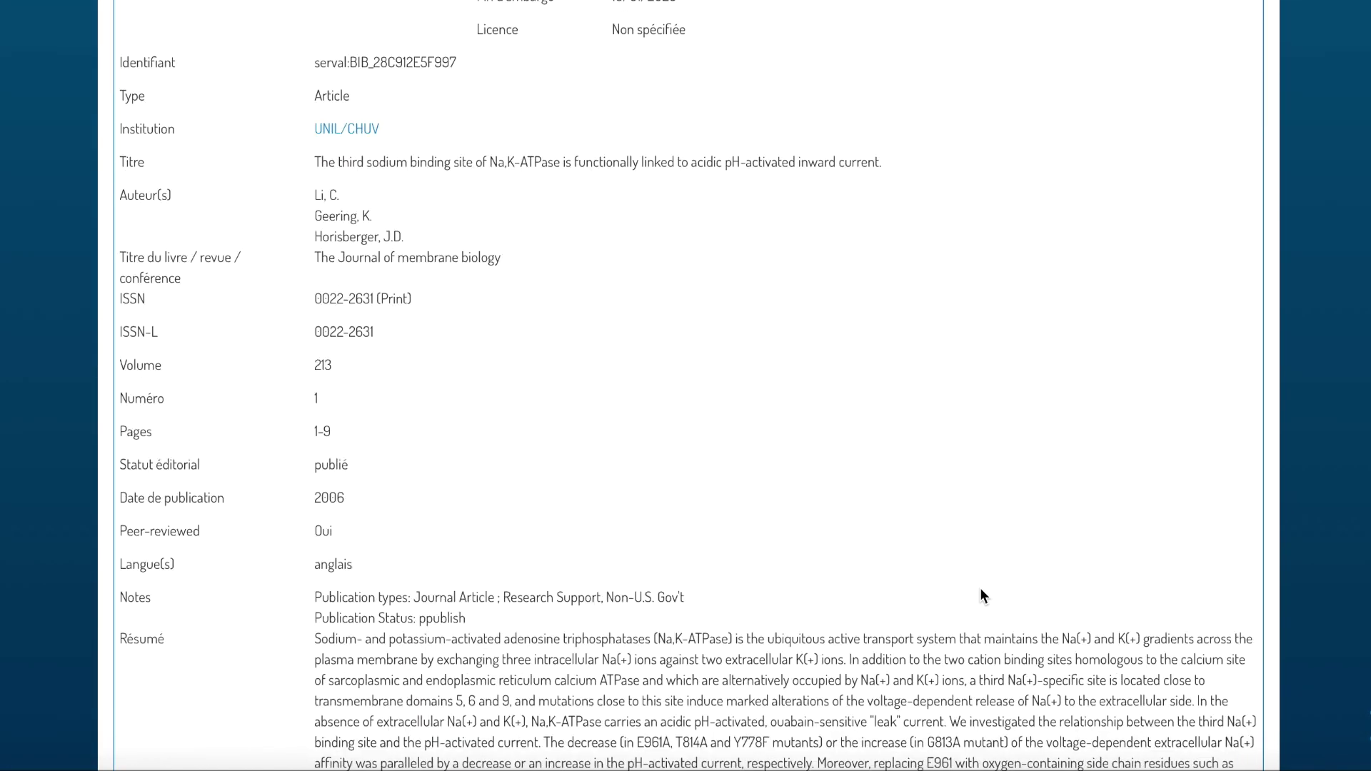
pyautogui.scroll(-6, 980, 596)
pyautogui.scroll(15, 1077, 397)
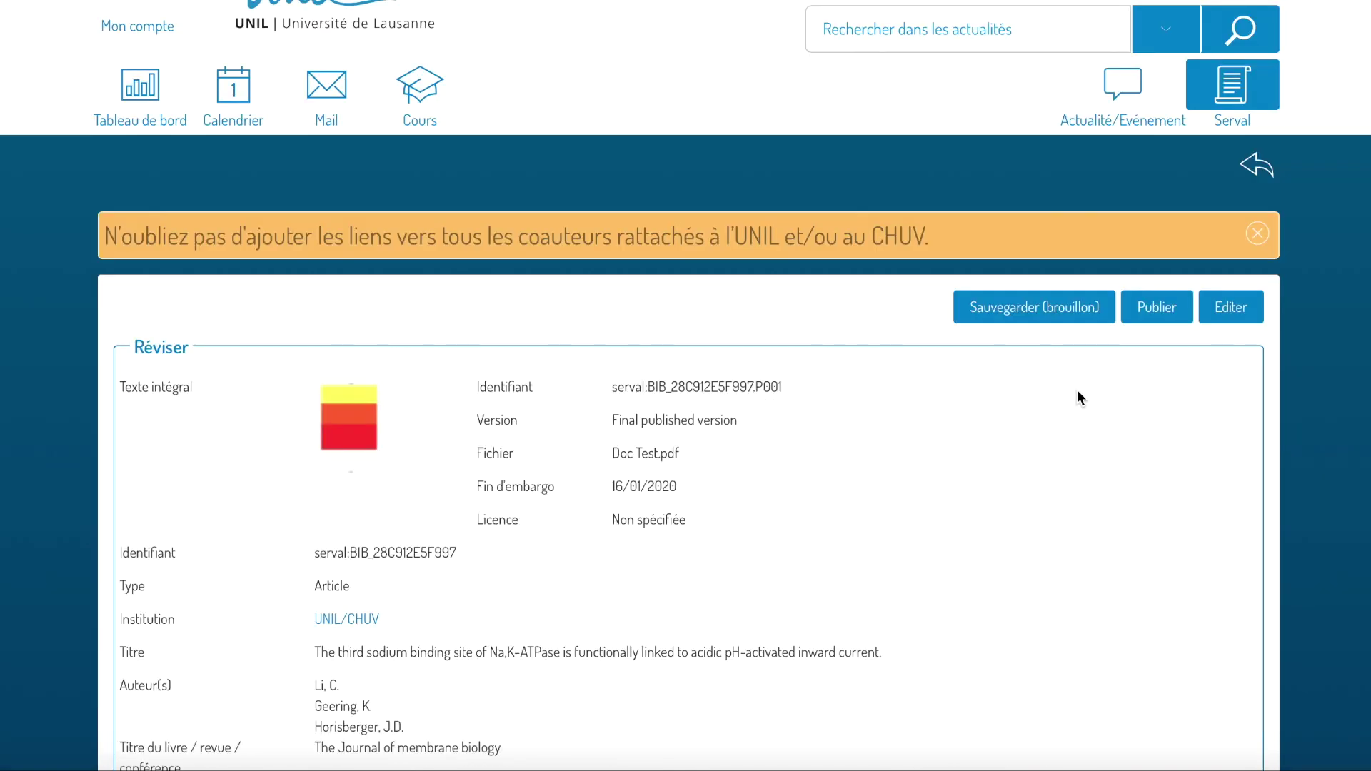